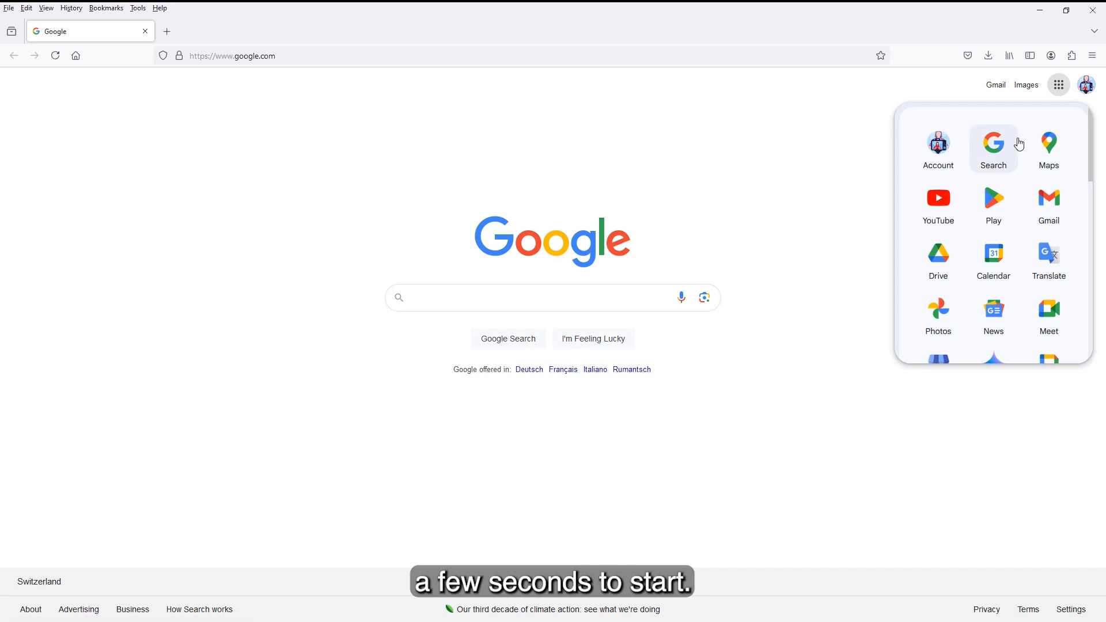
# Step: Switch to Google Earth from the list of Google apps
pyautogui.scroll(-5, 1015, 147)
pyautogui.scroll(-3, 1013, 160)
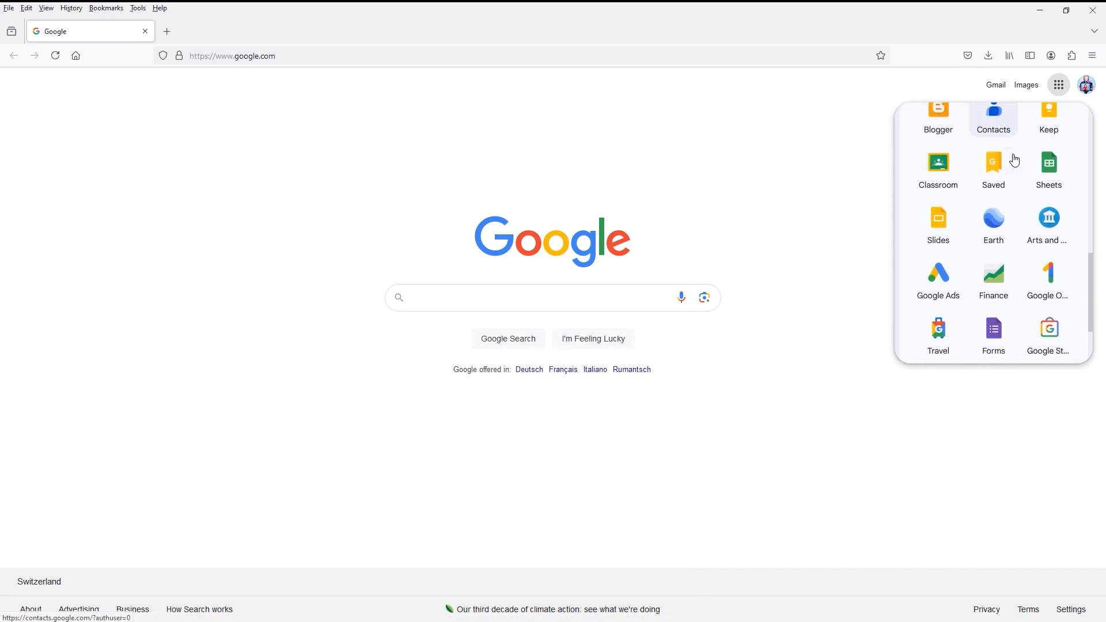
pyautogui.click(993, 211)
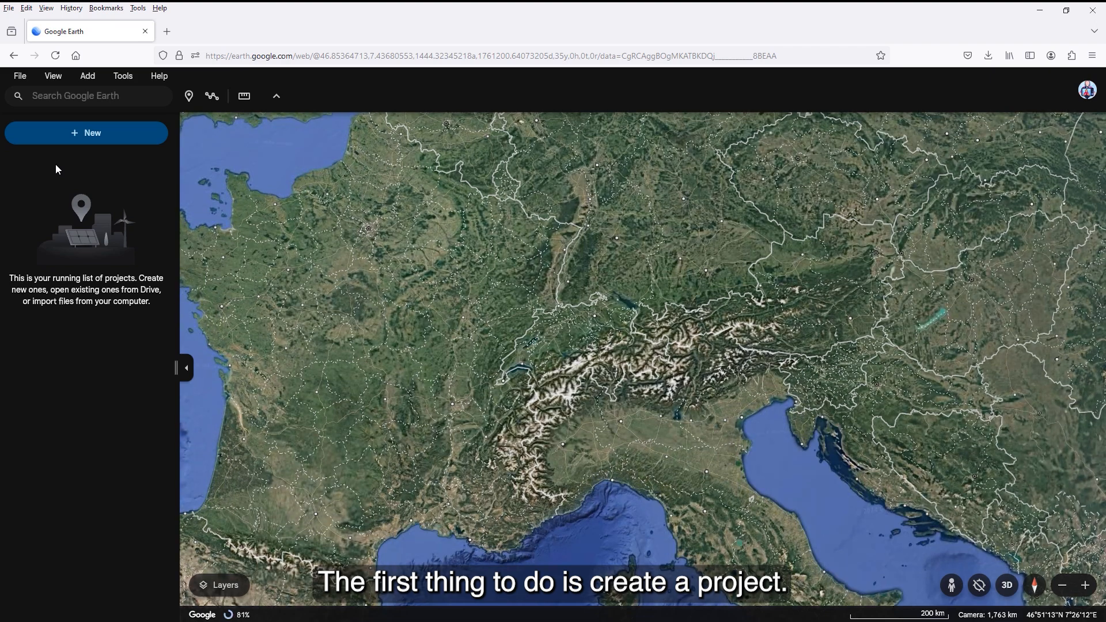
# Step: Create a new local KML file for the project
pyautogui.click(62, 134)
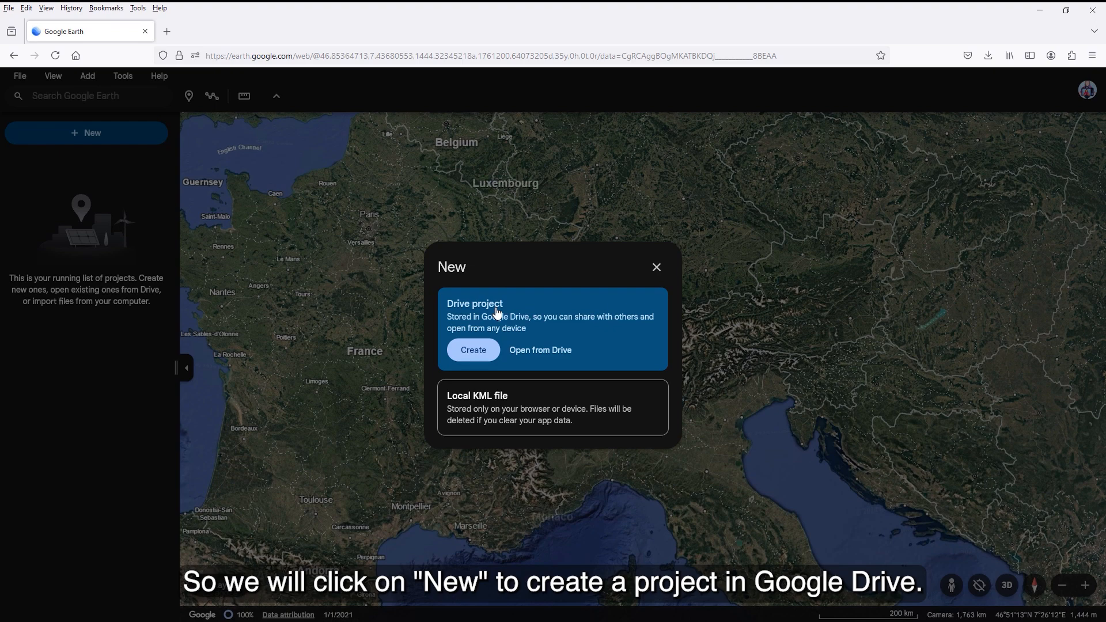
pyautogui.click(489, 399)
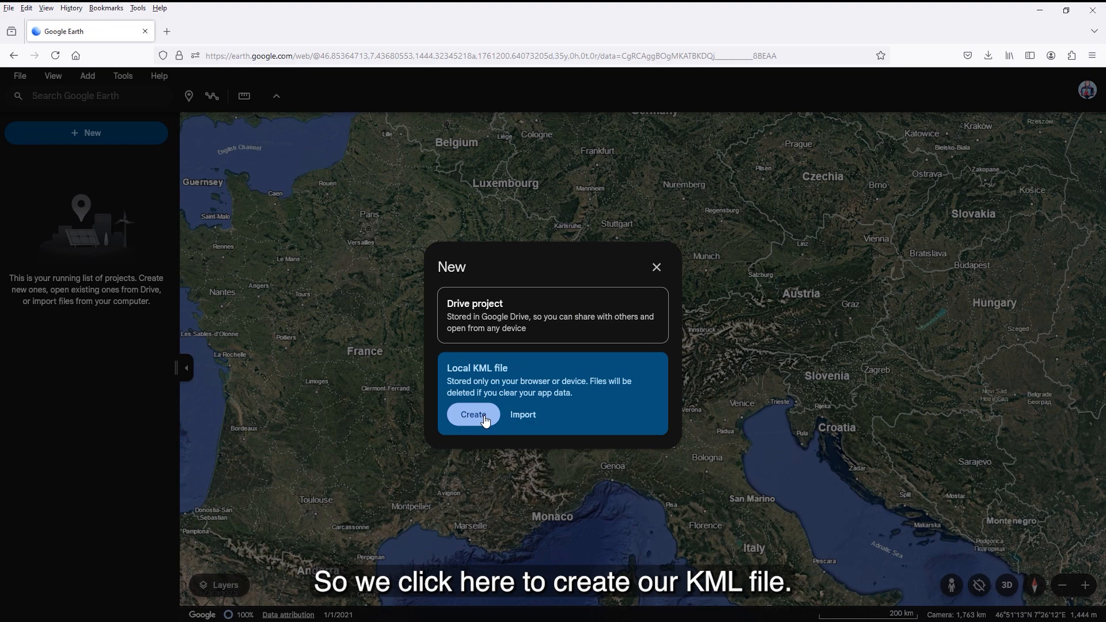
pyautogui.click(485, 419)
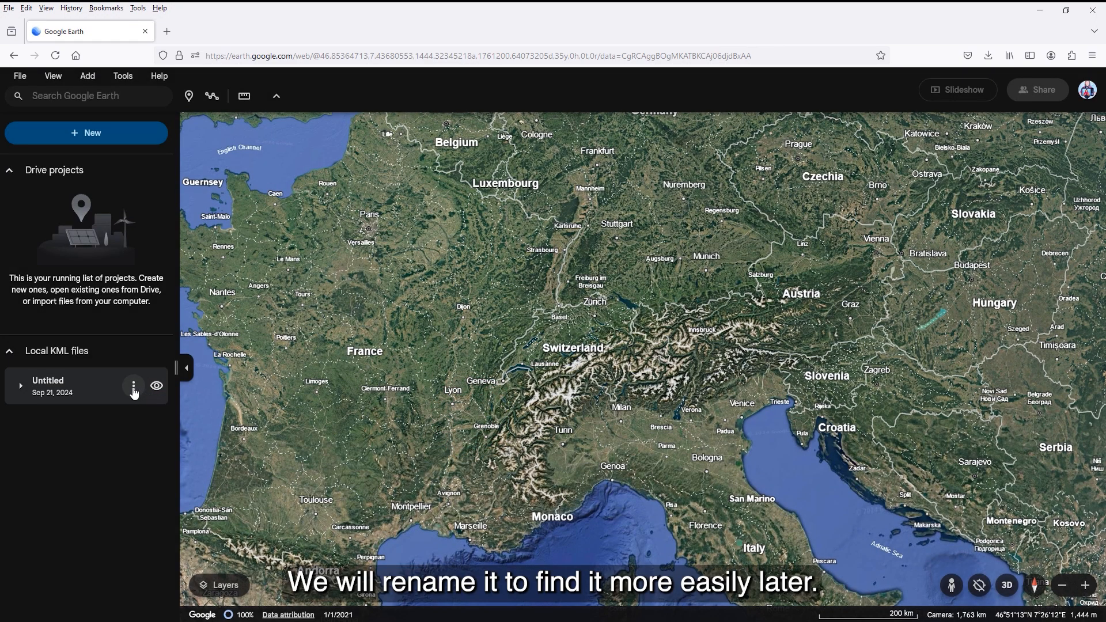
# Step: Rename the new local KML file as My KML project
pyautogui.click(134, 387)
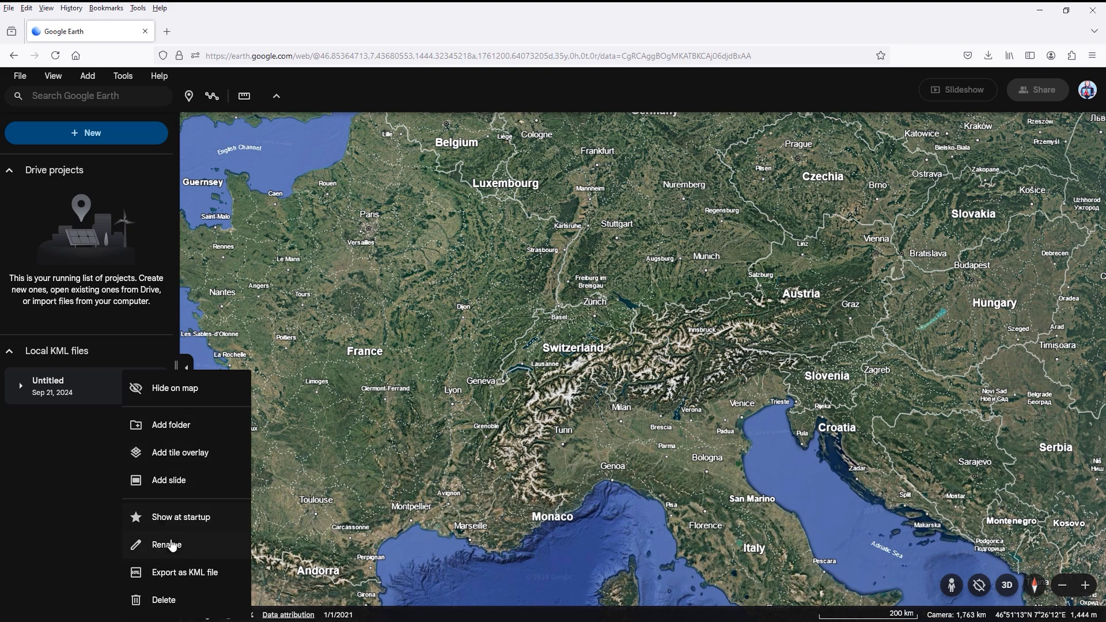
pyautogui.click(174, 552)
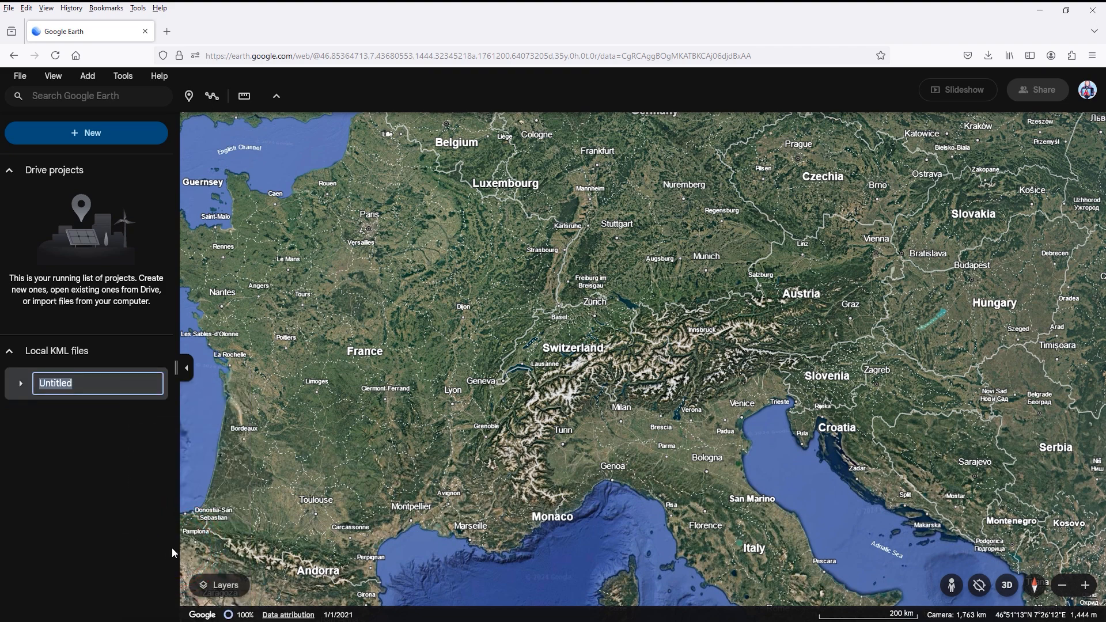
pyautogui.write('My KML project')
pyautogui.press('Return')
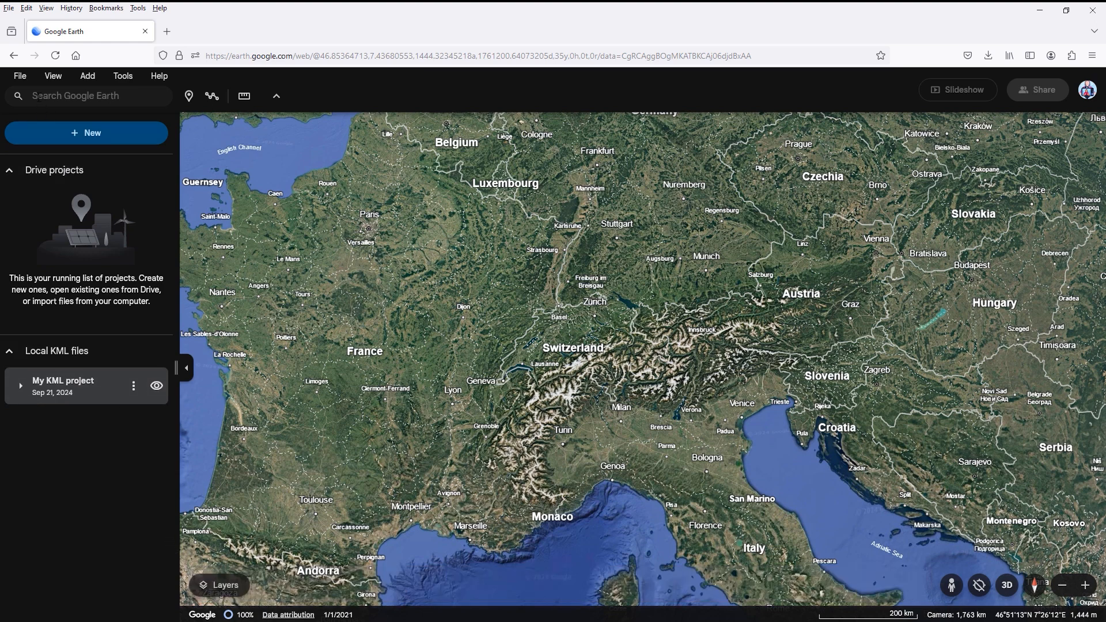
# Step: Search for "Bex pont neuf" to bring the map there, and clear the search results
pyautogui.click(34, 95)
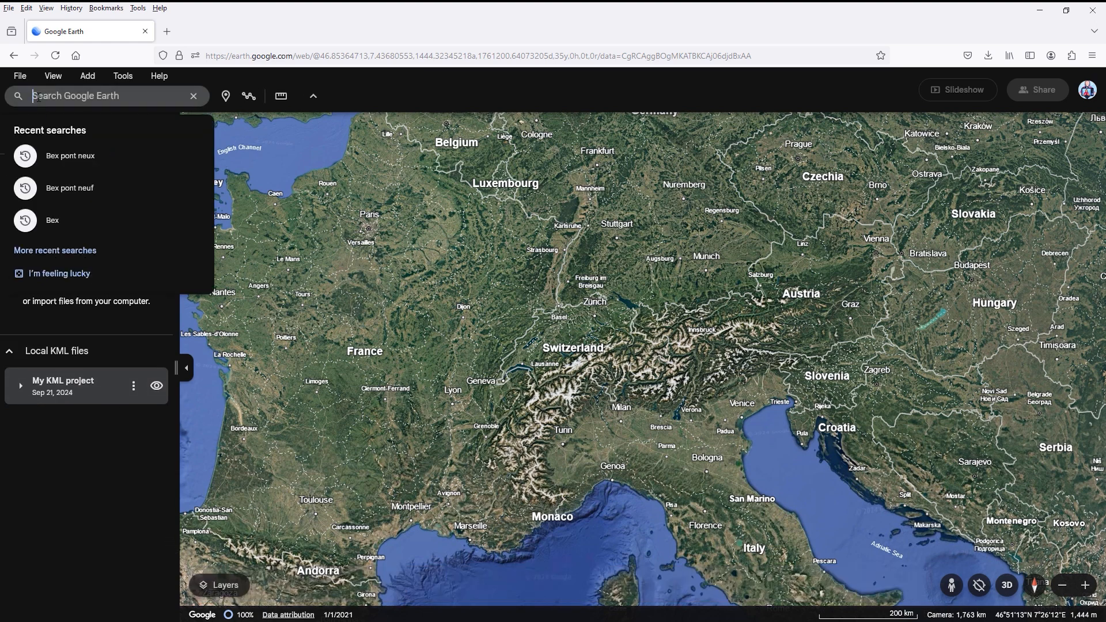
pyautogui.write('Bex ')
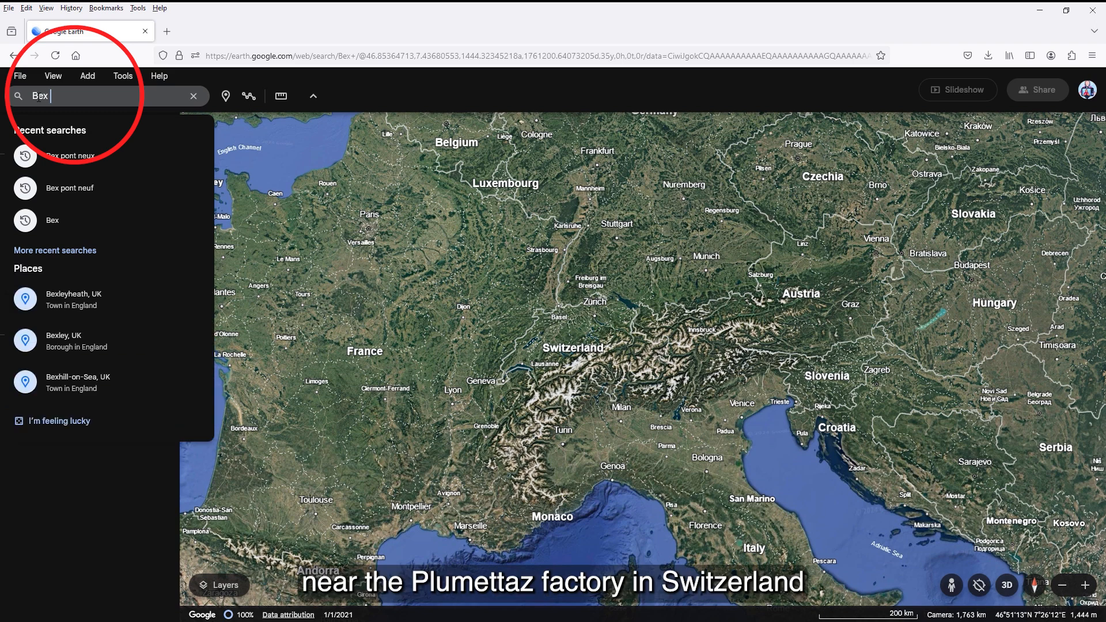
pyautogui.write('pont')
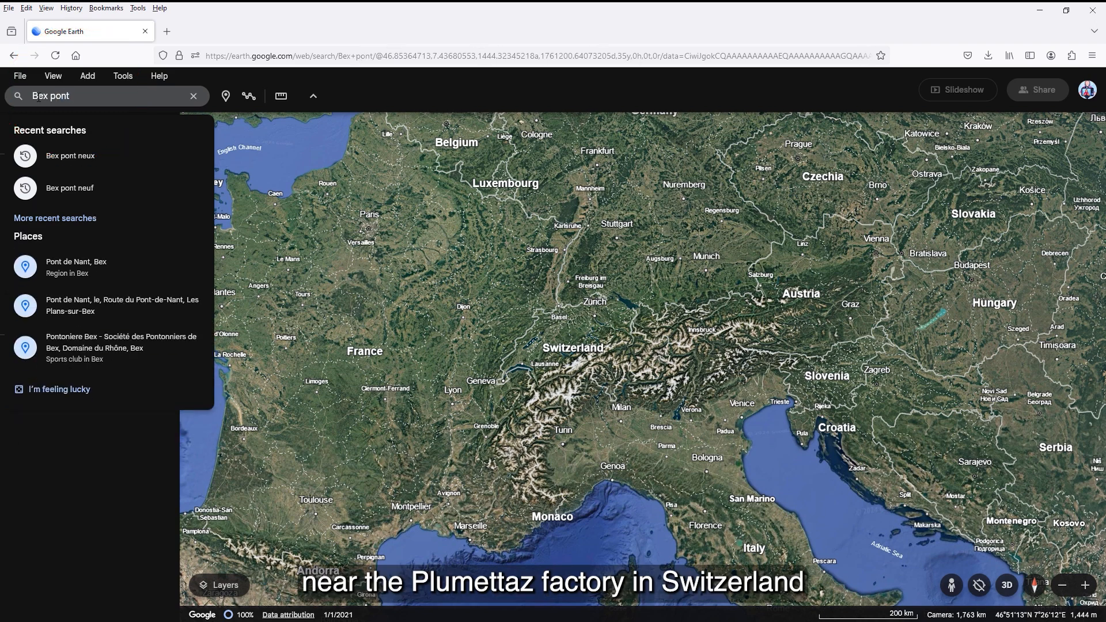
pyautogui.write(' neuf')
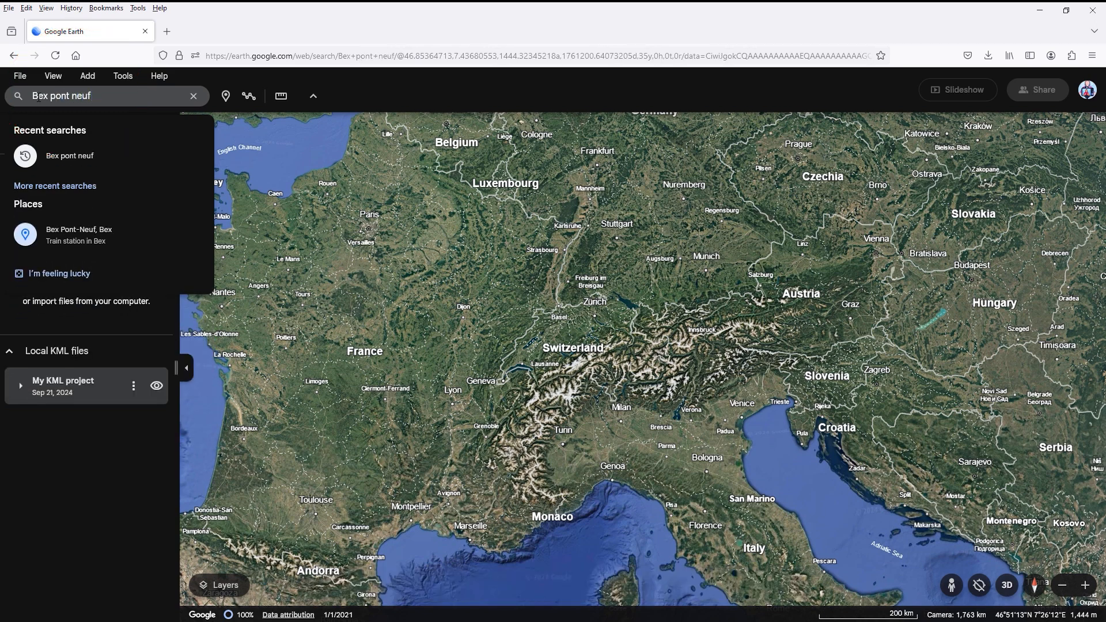
pyautogui.press('Return')
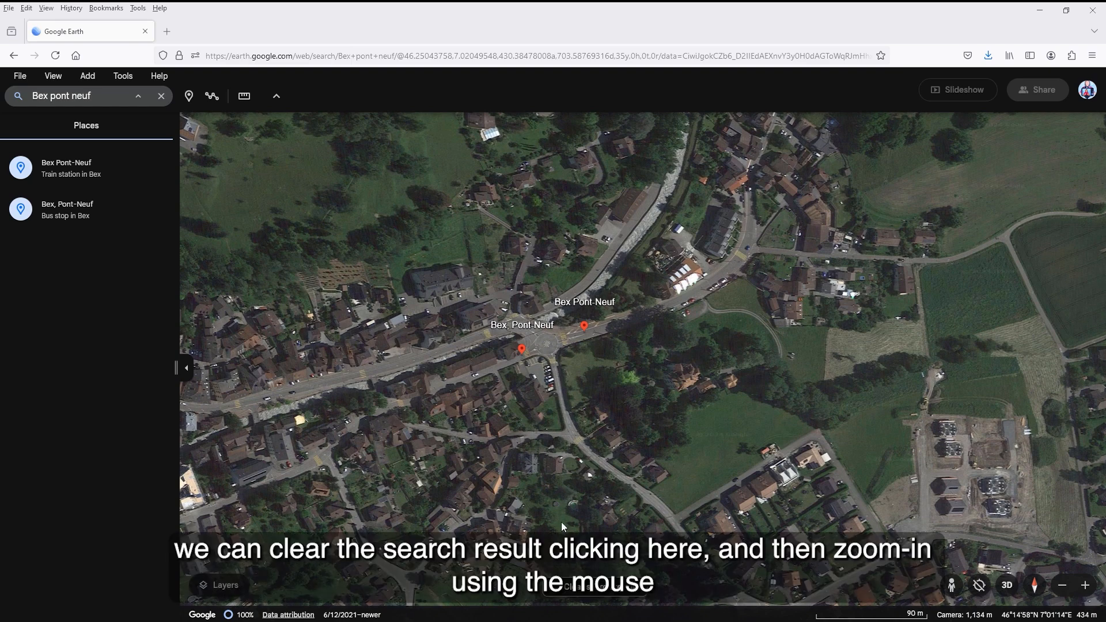
pyautogui.click(570, 587)
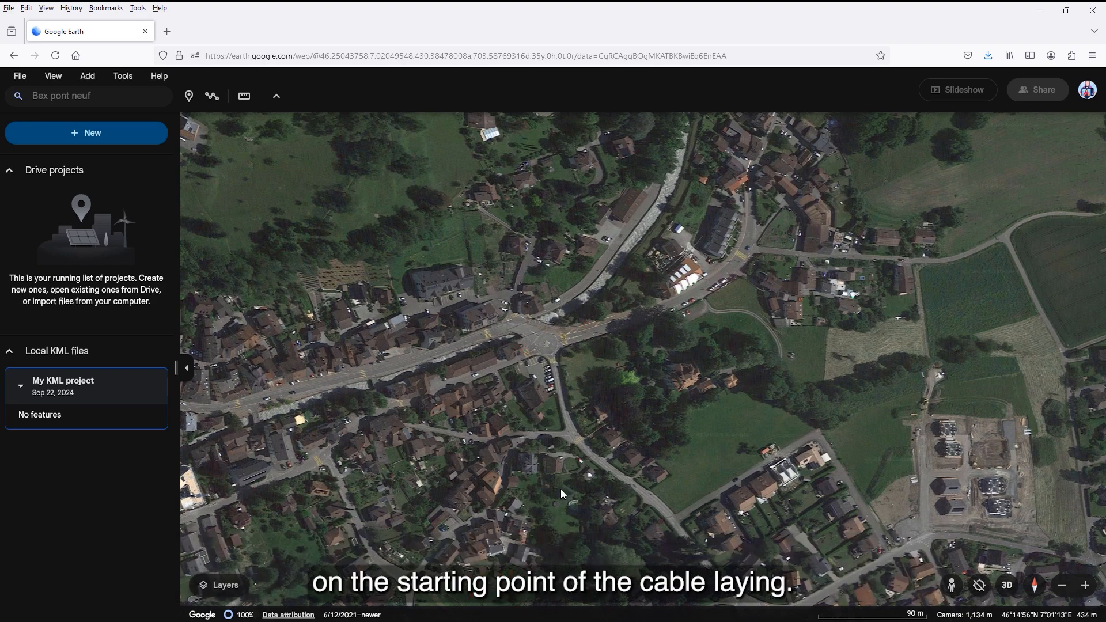
# Step: Start a path in the trees northeast of the roundabout and draw it parallel to the river for about 43 m
pyautogui.scroll(5, 582, 344)
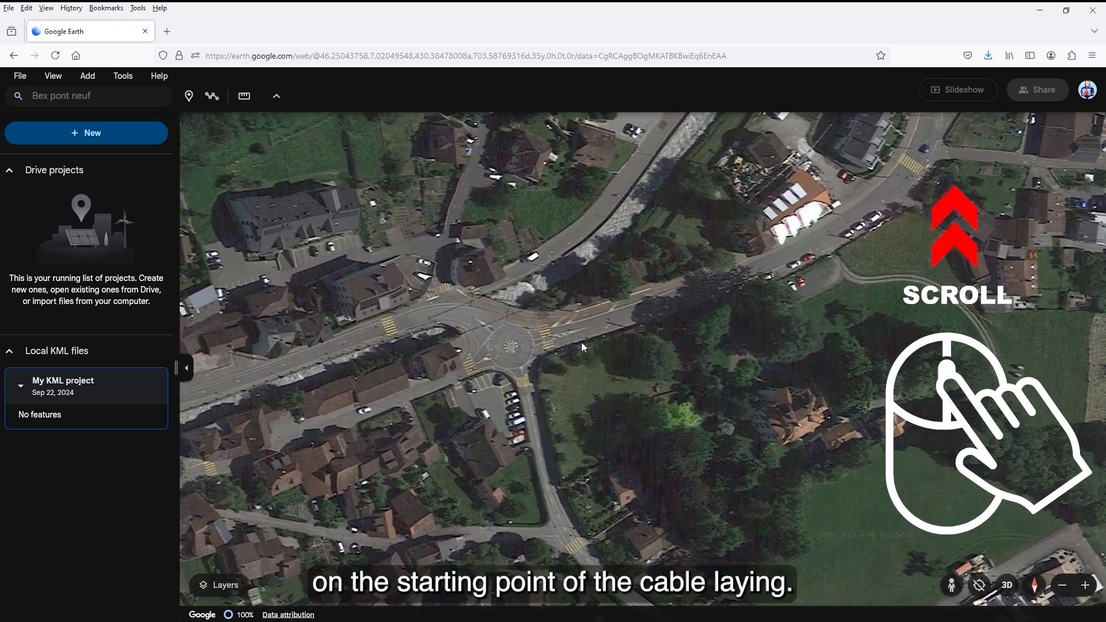
pyautogui.scroll(2, 581, 344)
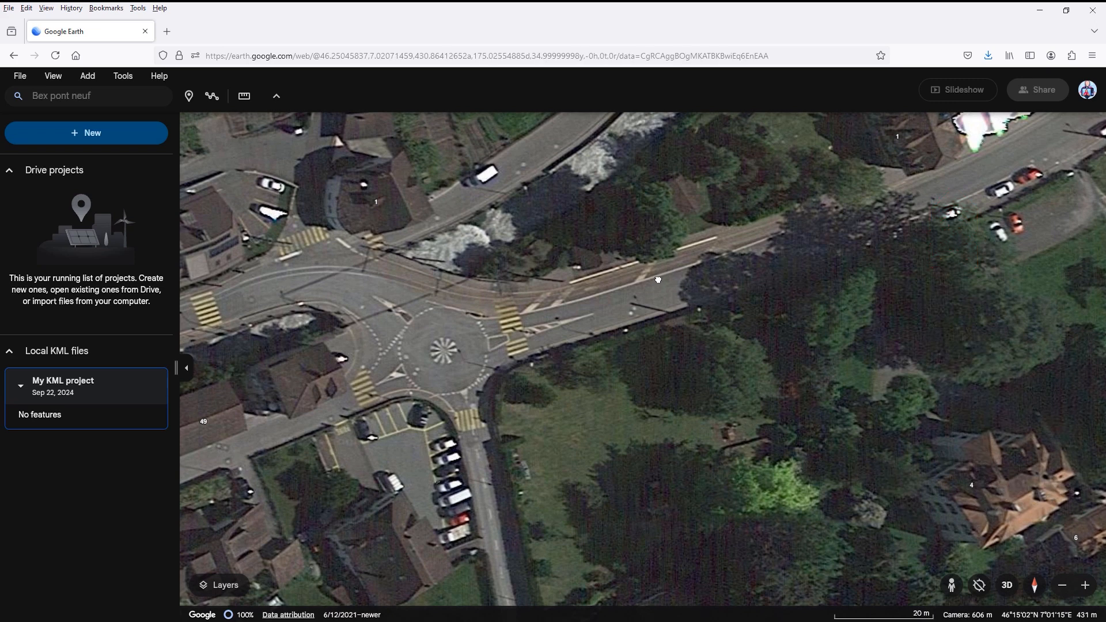
pyautogui.moveTo(634, 303); pyautogui.dragTo(449, 421)
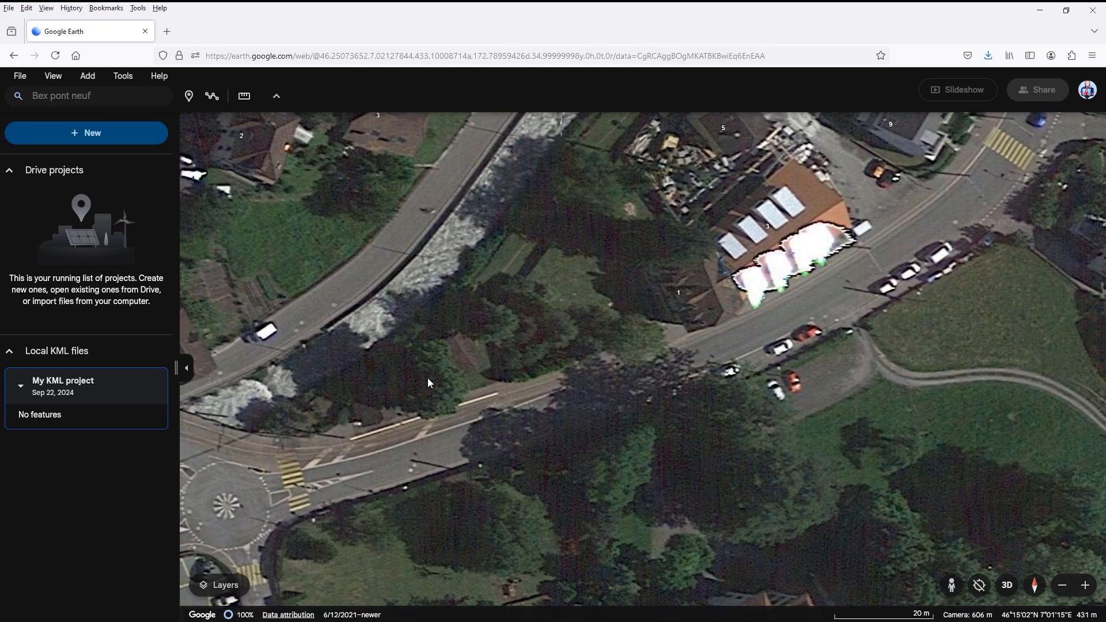
pyautogui.click(213, 98)
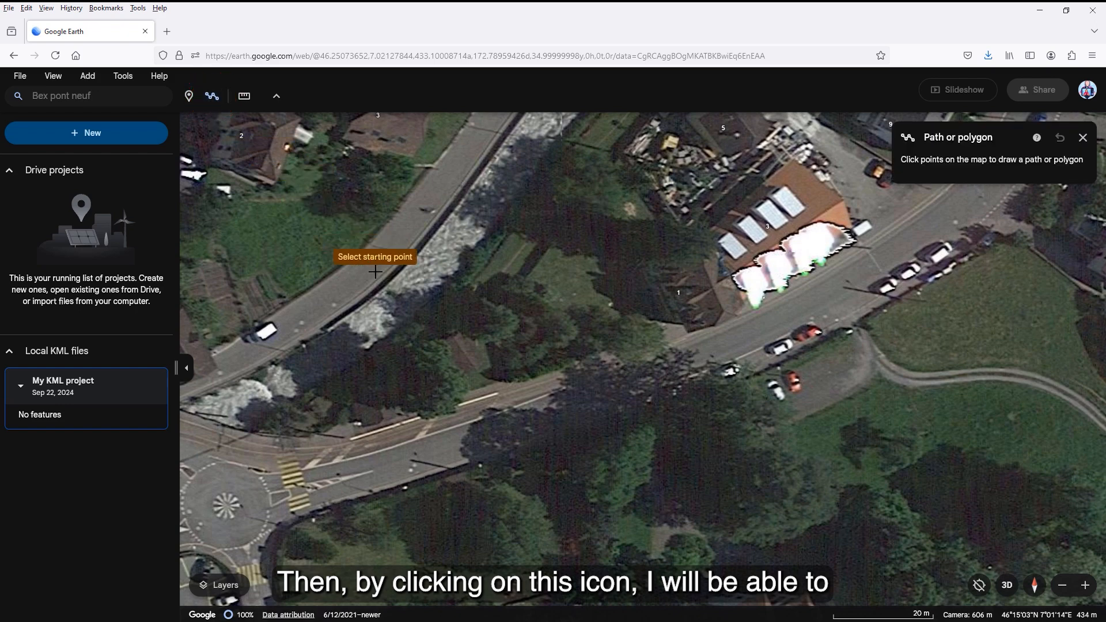
pyautogui.click(463, 328)
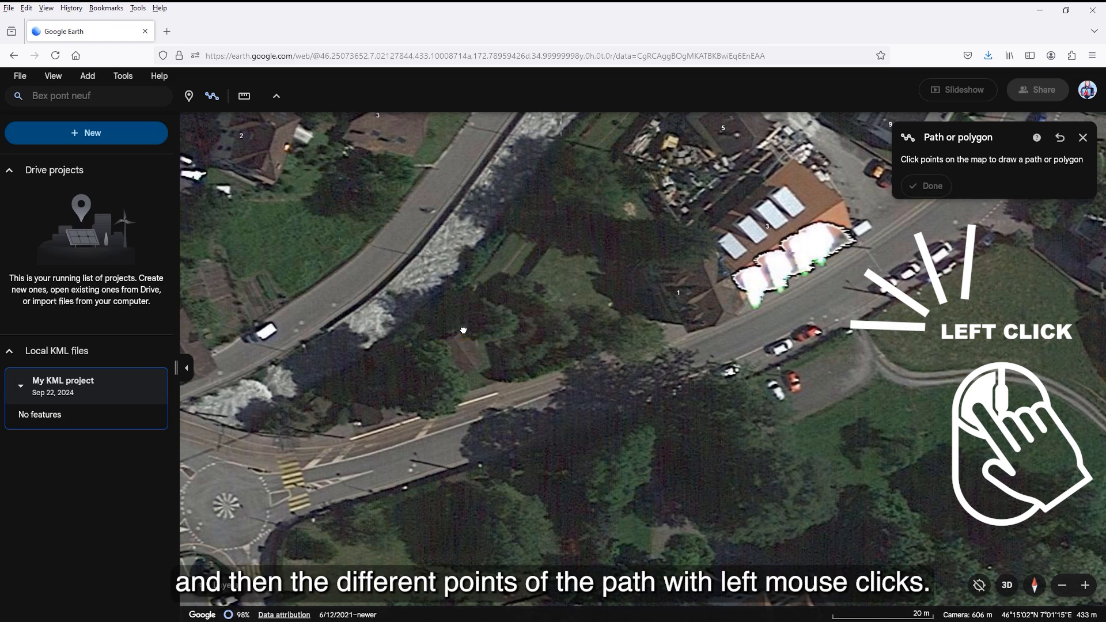
pyautogui.click(496, 283)
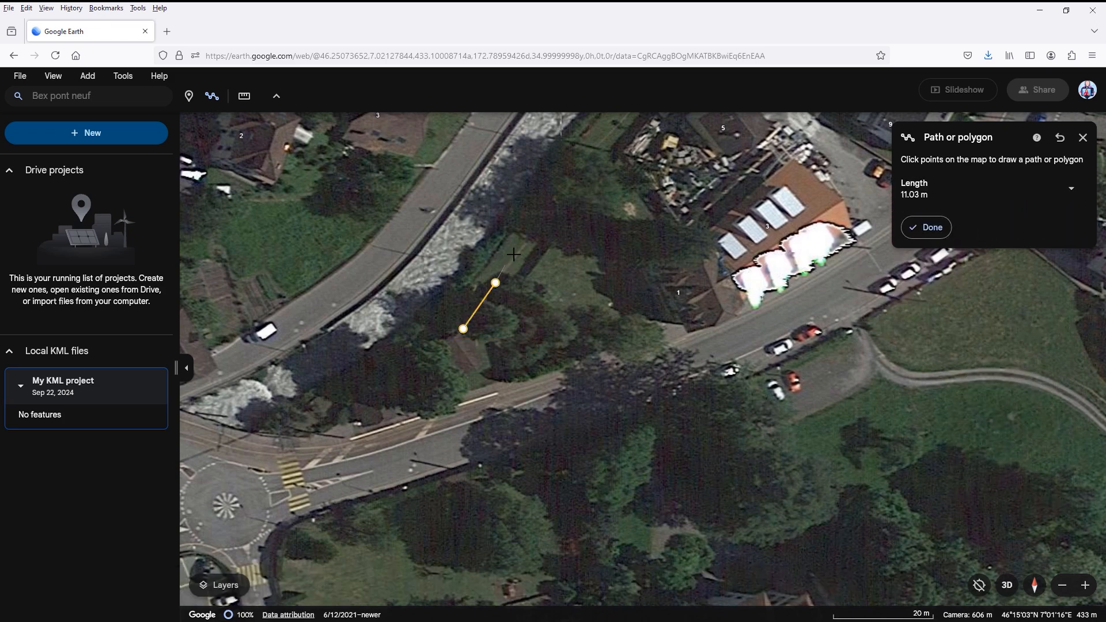
pyautogui.click(529, 237)
pyautogui.click(557, 195)
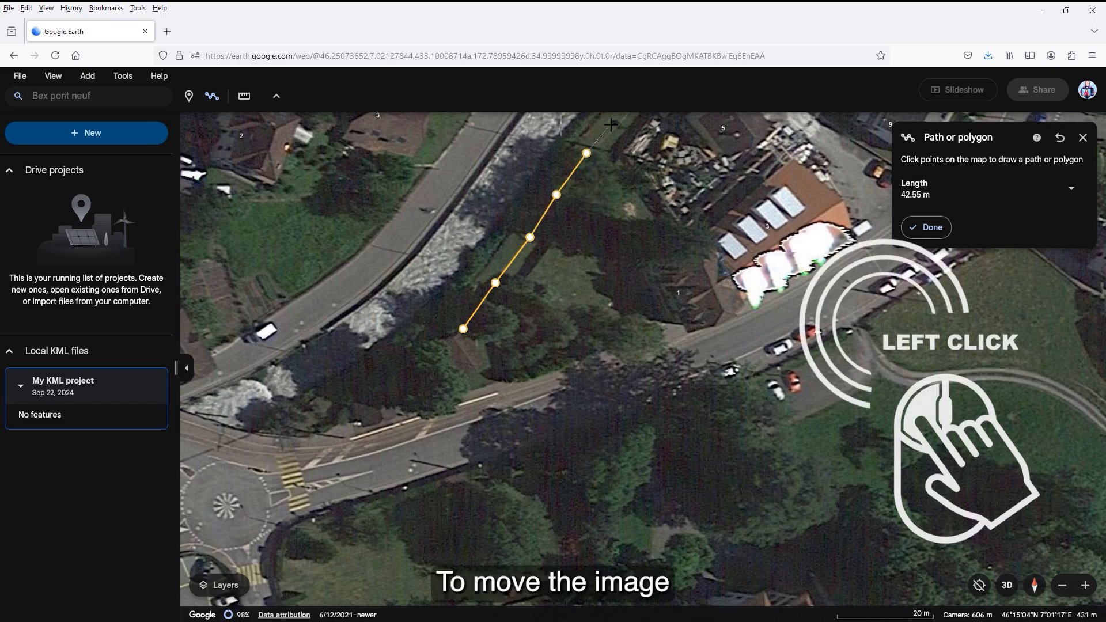
# Step: Extend the path northeast along the green riverbank strip to a total length of about 98 m
pyautogui.moveTo(588, 153); pyautogui.dragTo(451, 360)
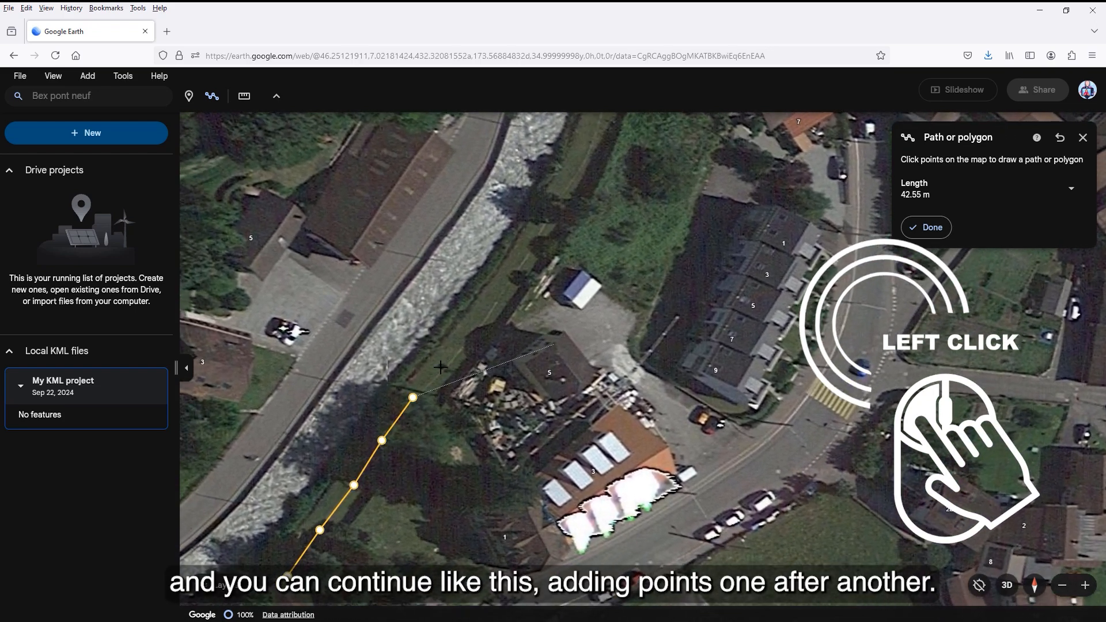
pyautogui.click(486, 318)
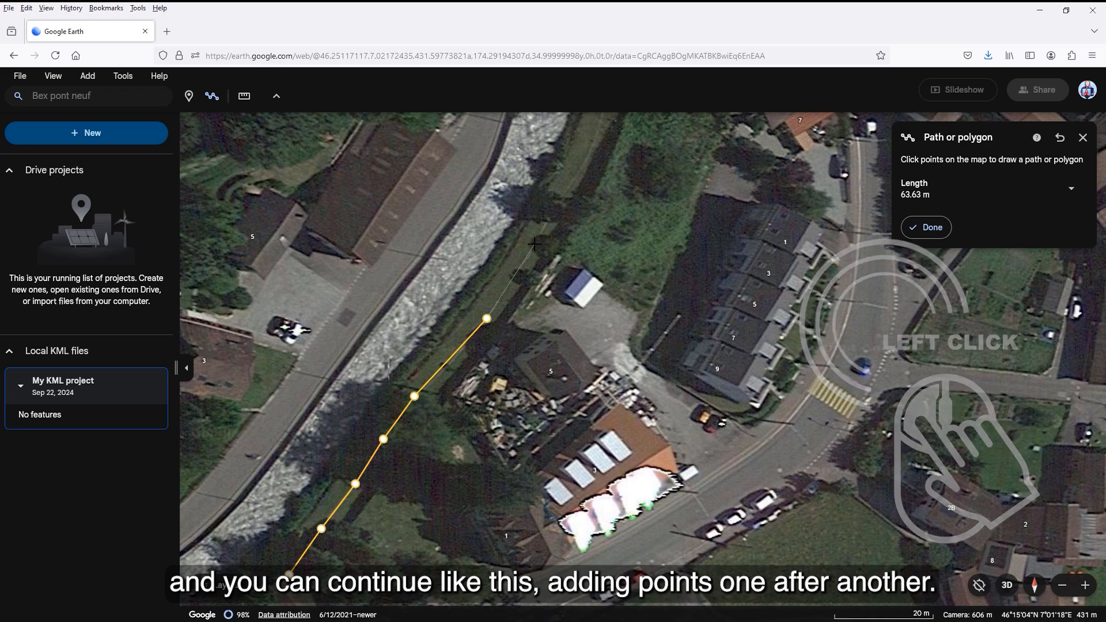
pyautogui.click(578, 172)
# Step: Continue the path north along the riverbank and across the river, to a total length of about 206 m
pyautogui.scroll(-6, 577, 170)
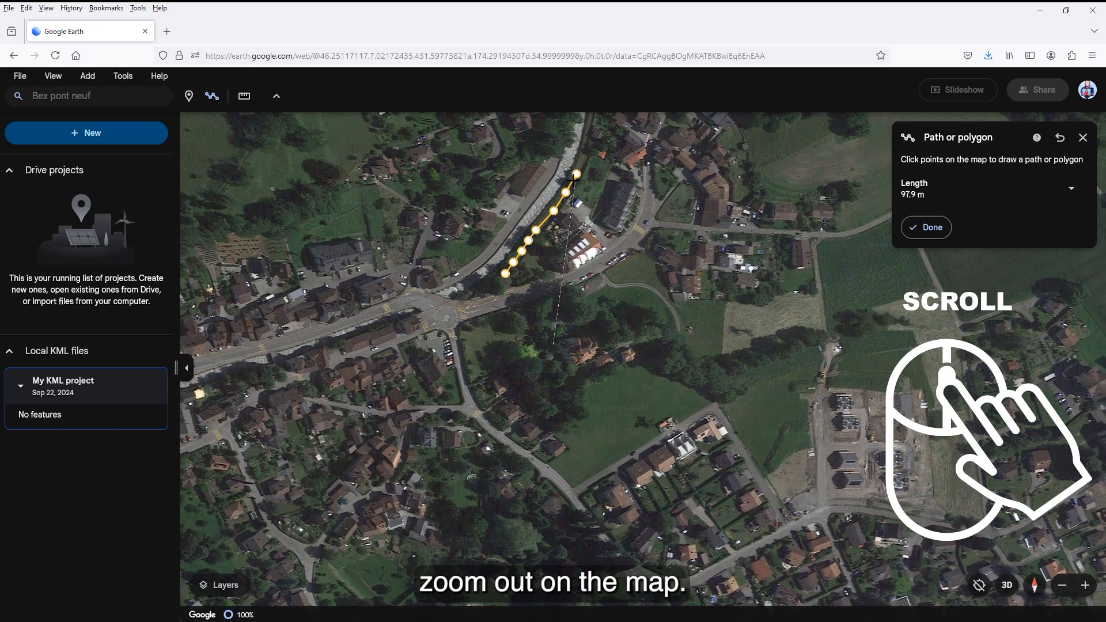
pyautogui.moveTo(549, 225); pyautogui.dragTo(459, 399)
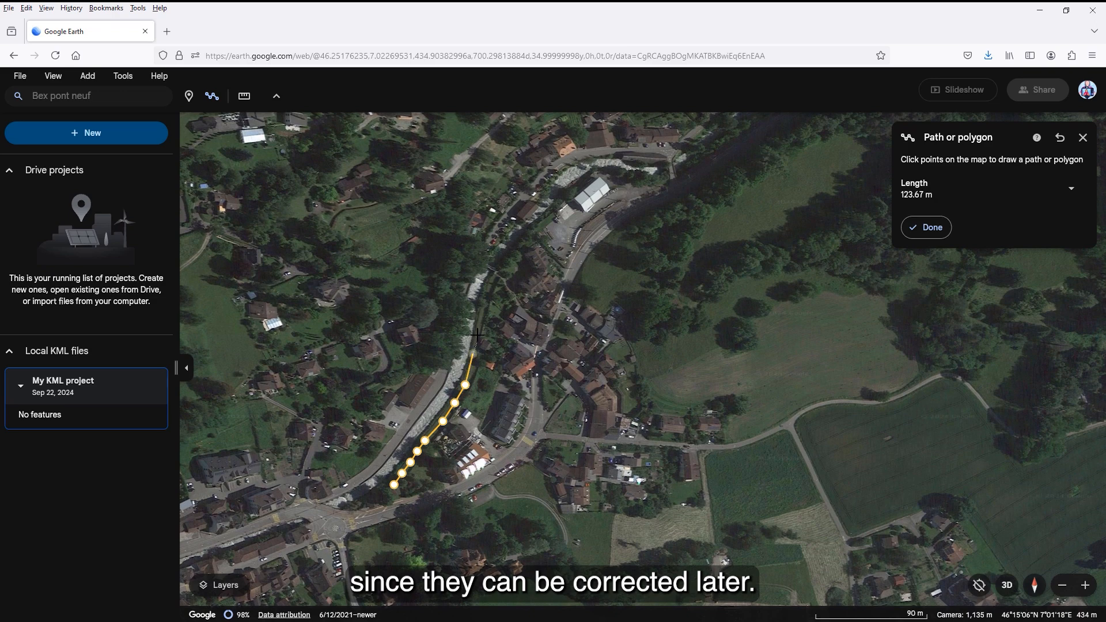
pyautogui.click(472, 354)
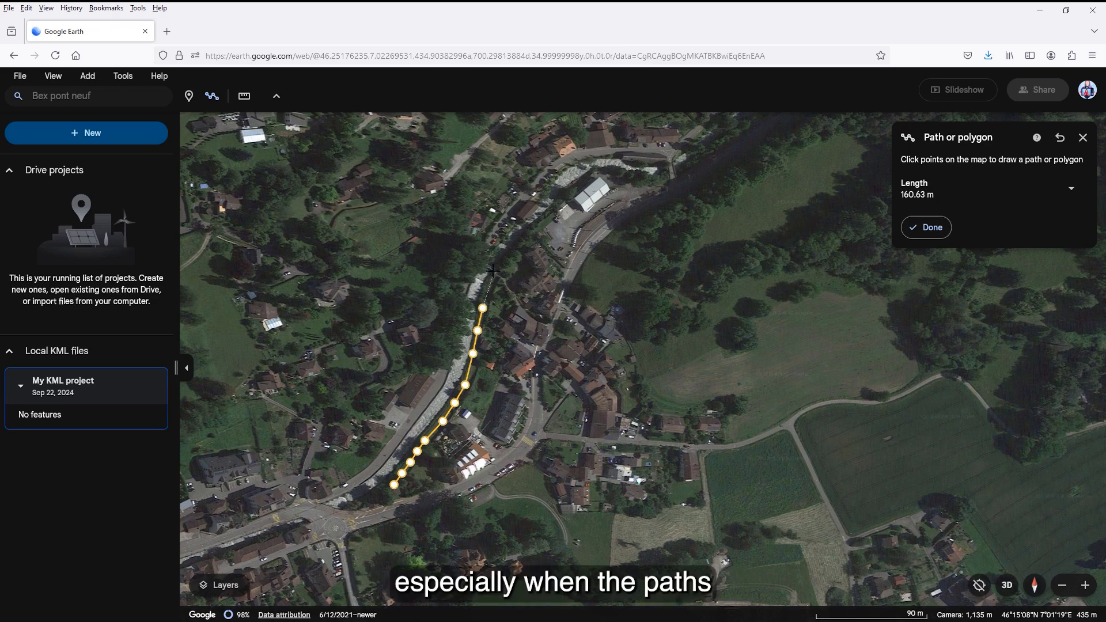
pyautogui.click(493, 271)
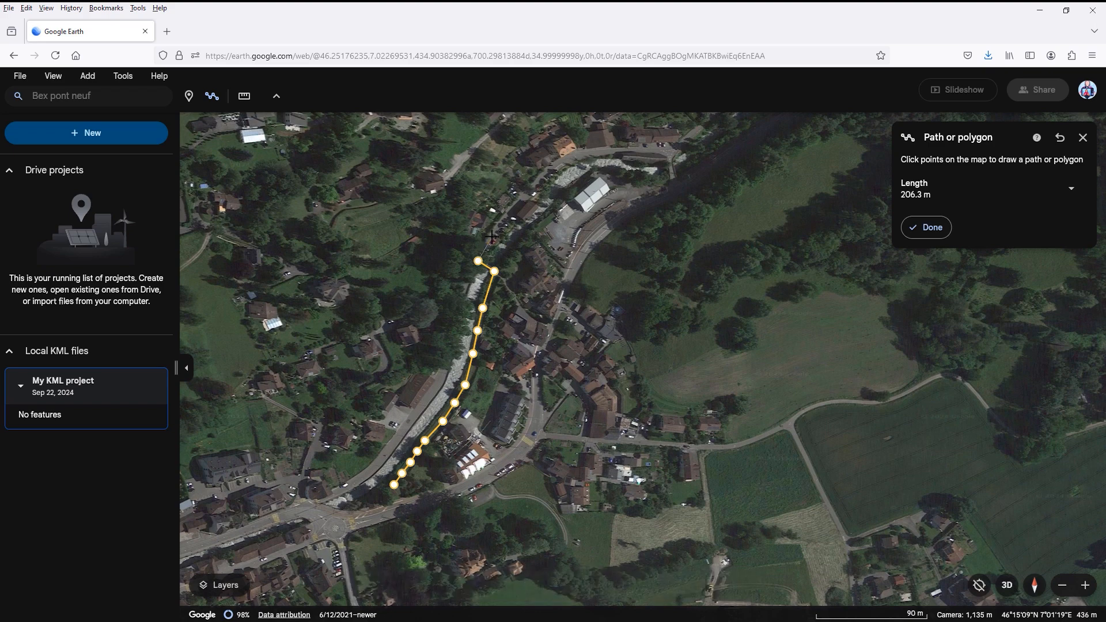
# Step: Extend the path with closely spaced points northeast and then east along the road on the opposite bank, past the large white-roofed building
pyautogui.click(492, 236)
pyautogui.click(503, 217)
pyautogui.click(516, 204)
pyautogui.click(530, 190)
pyautogui.click(544, 175)
pyautogui.click(562, 165)
pyautogui.click(581, 160)
pyautogui.click(673, 152)
# Step: Continue the path northeast along the road above the river to the next group of houses, about 582 m in total
pyautogui.moveTo(657, 168); pyautogui.dragTo(472, 339)
pyautogui.click(513, 299)
pyautogui.click(535, 282)
pyautogui.click(551, 269)
pyautogui.click(571, 254)
pyautogui.click(586, 243)
pyautogui.click(623, 191)
pyautogui.click(637, 172)
pyautogui.click(652, 161)
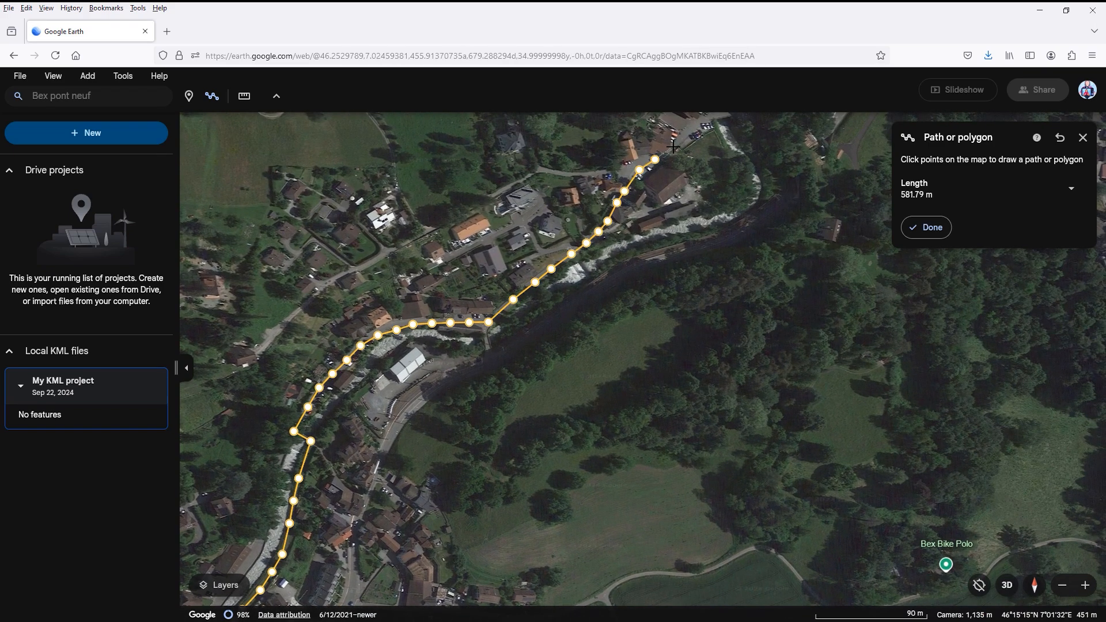
# Step: Extend the path past the houses and over the river bend toward the side road, about 698 m in total
pyautogui.click(672, 149)
pyautogui.click(687, 140)
pyautogui.click(702, 130)
pyautogui.click(709, 126)
pyautogui.click(711, 120)
pyautogui.click(486, 269)
pyautogui.click(498, 258)
pyautogui.click(507, 244)
pyautogui.click(514, 229)
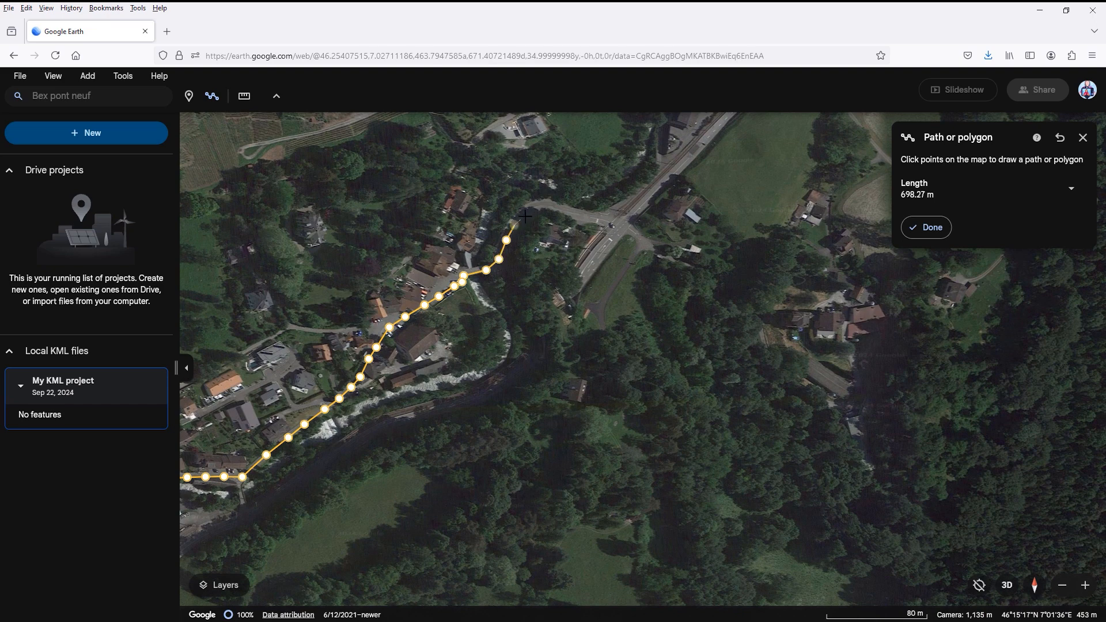
# Step: Draw the last path points along the side road to the verge beside the main road junction, about 763 m in total
pyautogui.click(525, 218)
pyautogui.click(540, 212)
pyautogui.click(555, 210)
pyautogui.click(570, 213)
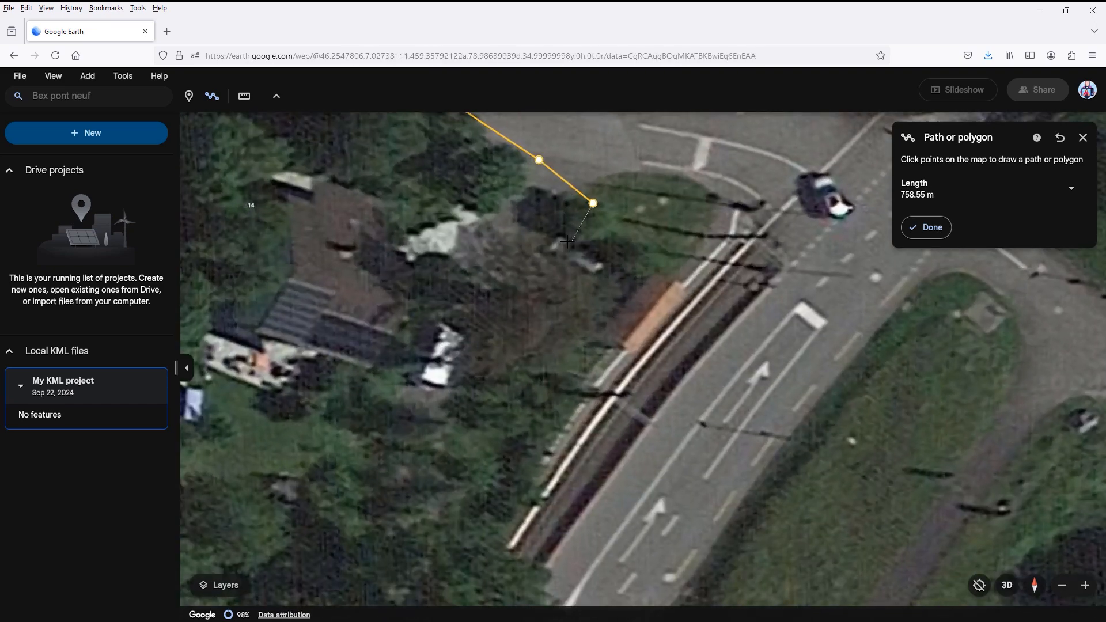
pyautogui.click(562, 238)
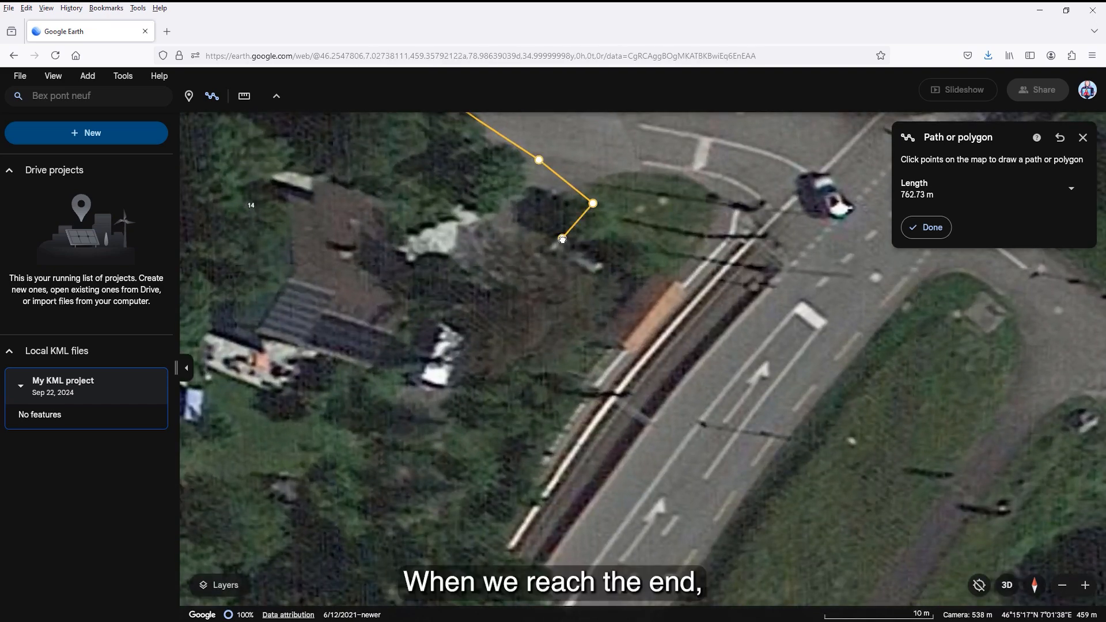
# Step: Finish the path, save it to My KML project and name it My section 1
pyautogui.click(926, 227)
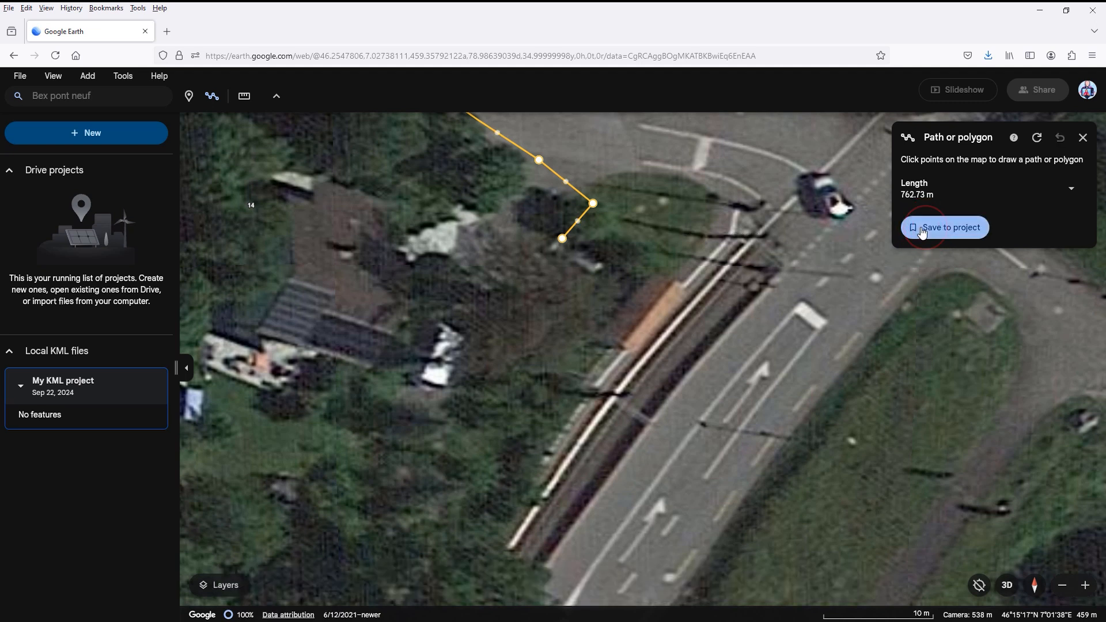
pyautogui.click(922, 231)
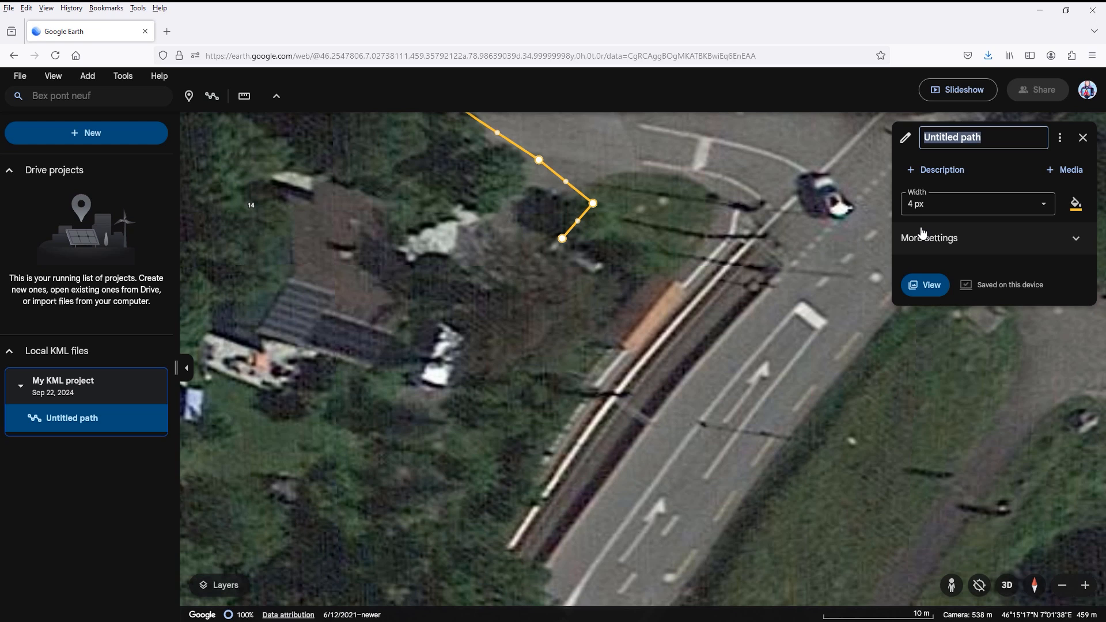
pyautogui.write('M')
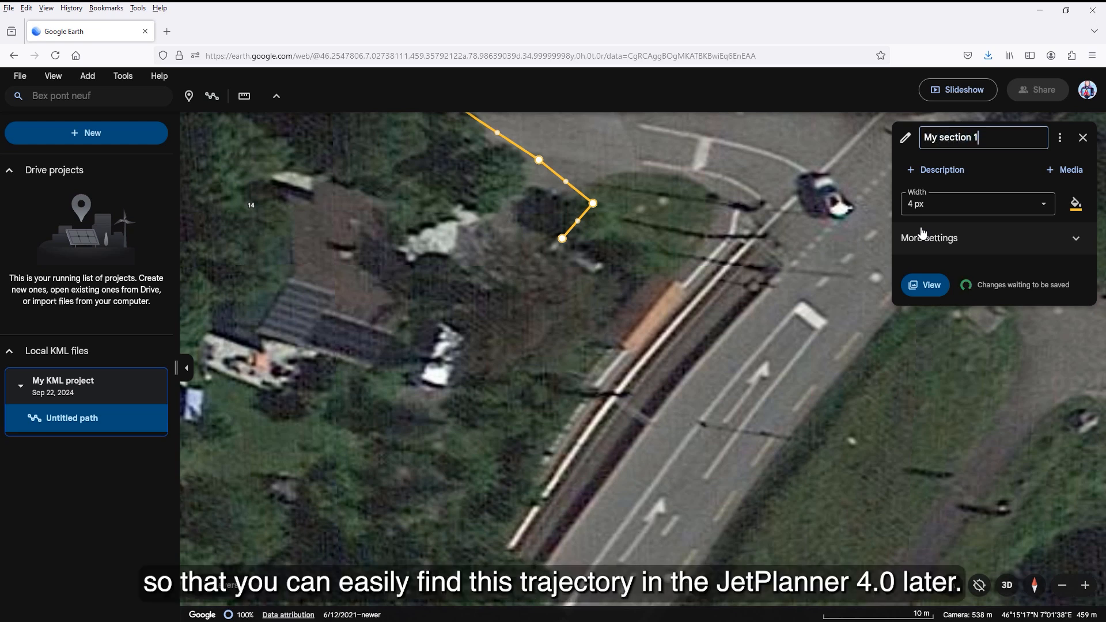
pyautogui.write('y section 1')
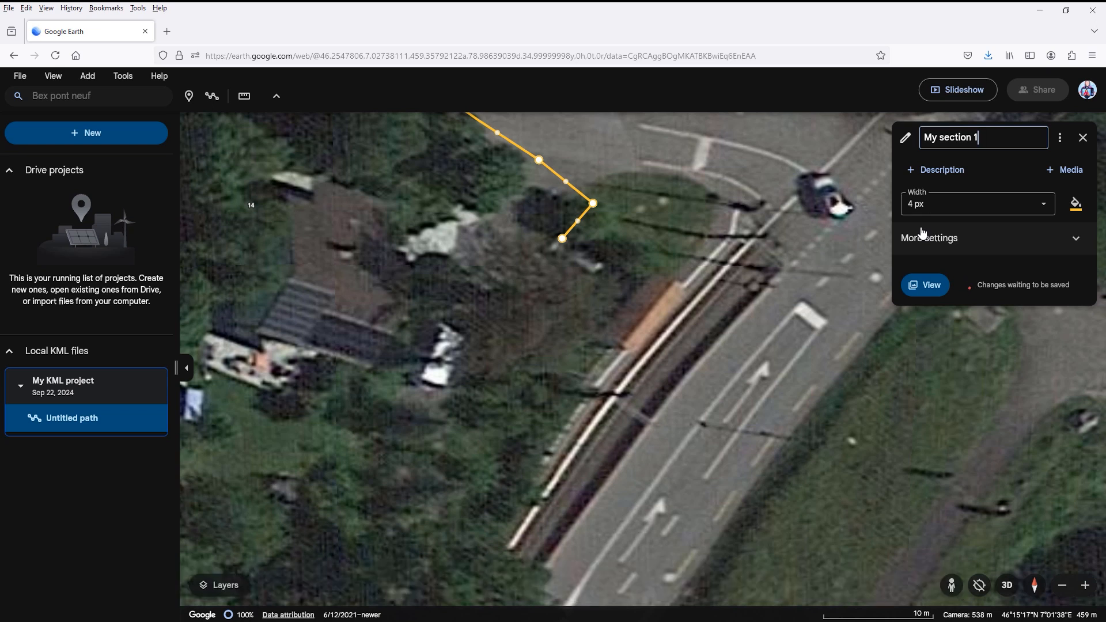
pyautogui.press('Return')
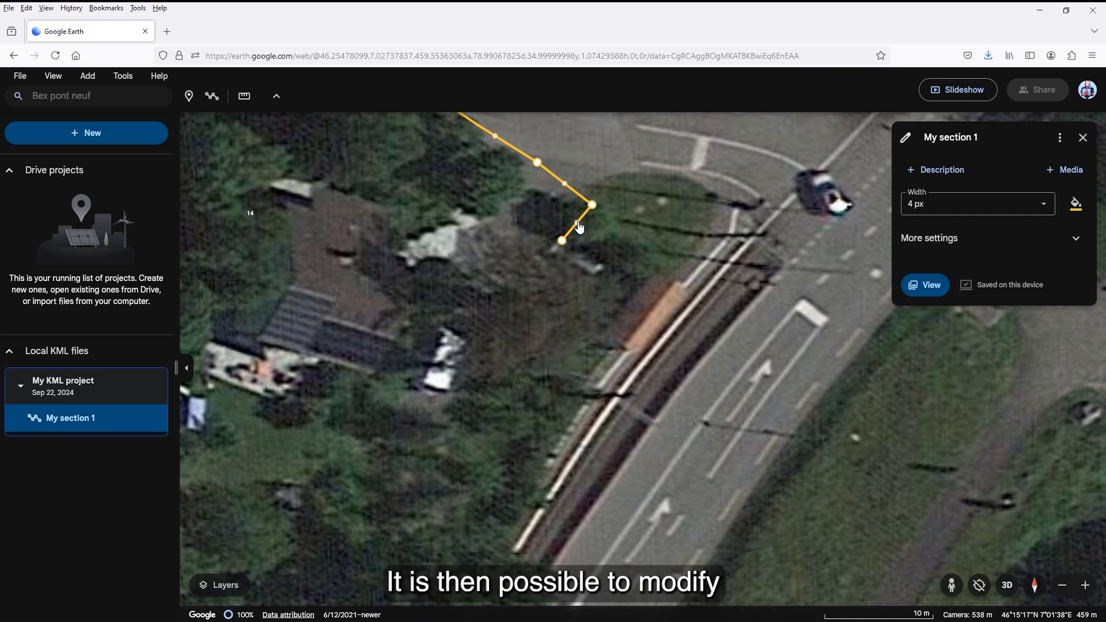
# Step: Reshape the My section 1 path by moving points at its roadside end and along the road bend so it follows the roadside more closely
pyautogui.moveTo(592, 205); pyautogui.dragTo(568, 221)
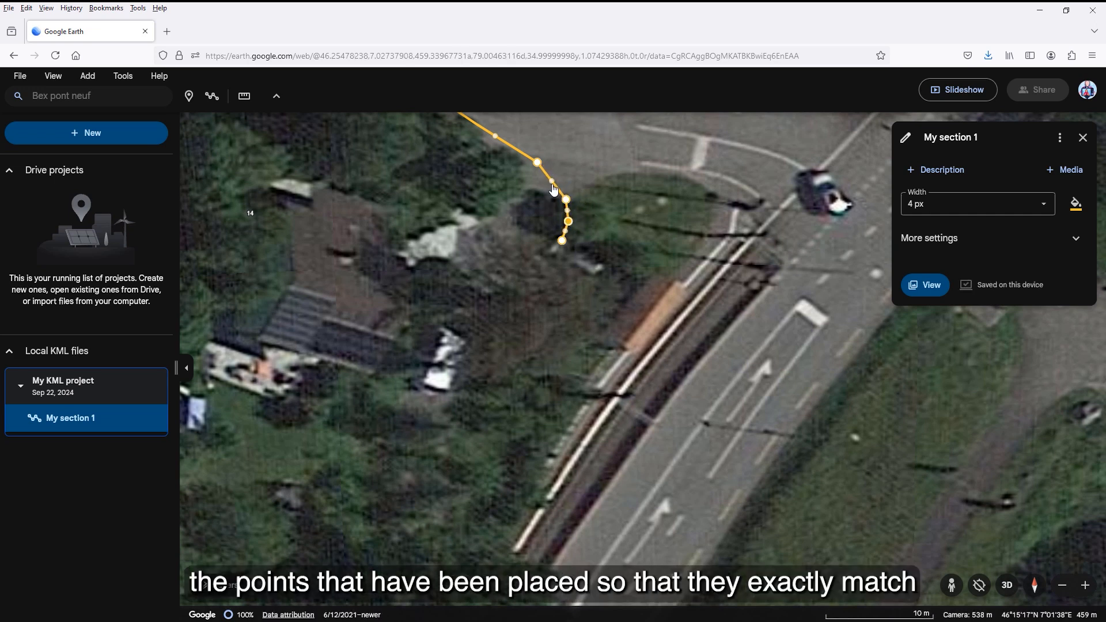
pyautogui.moveTo(552, 181); pyautogui.dragTo(555, 181)
pyautogui.scroll(-3, 554, 246)
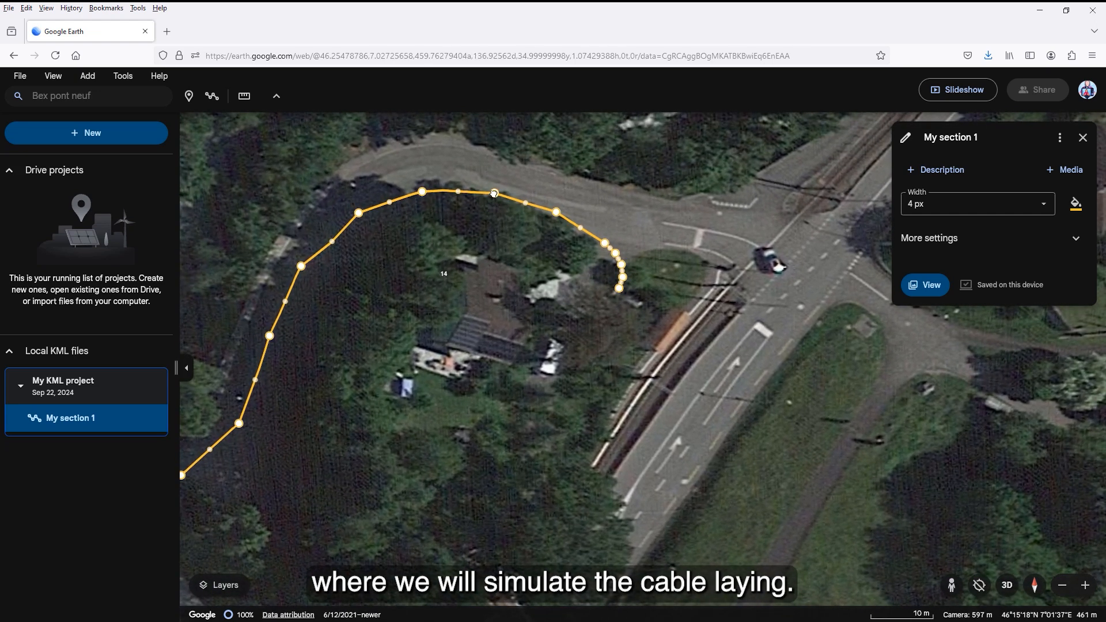
pyautogui.moveTo(454, 186); pyautogui.dragTo(412, 188)
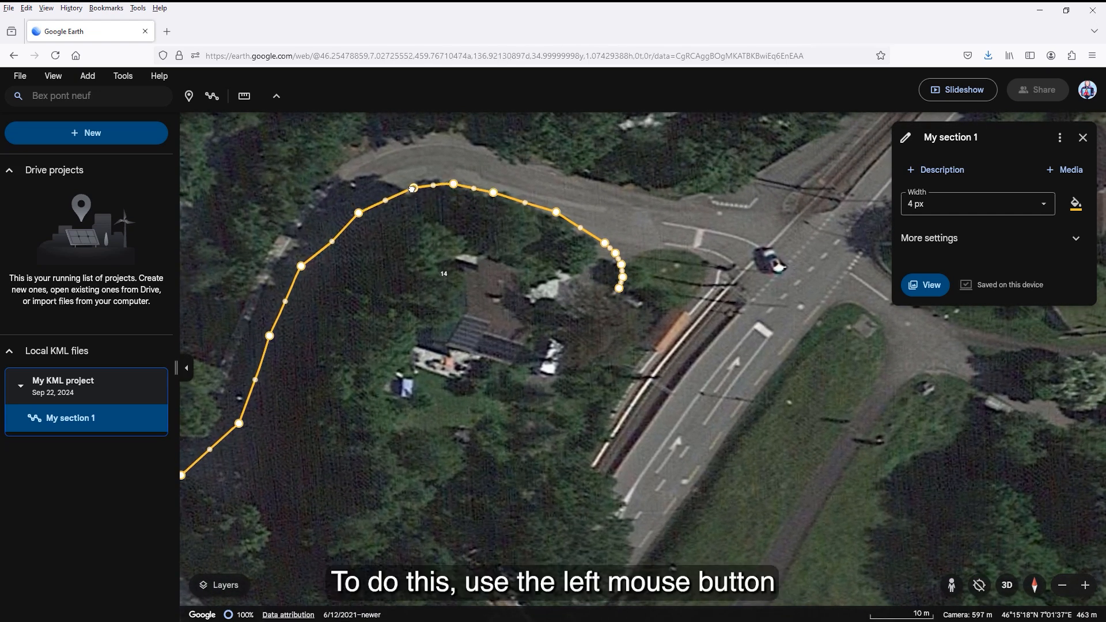
pyautogui.moveTo(332, 241); pyautogui.dragTo(326, 236)
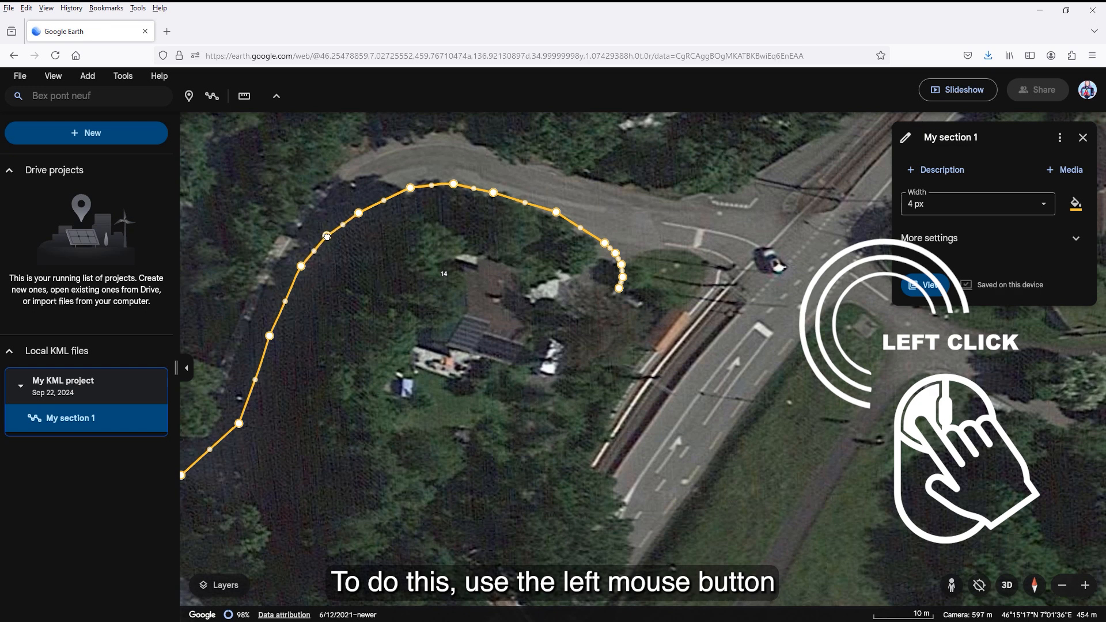
pyautogui.moveTo(210, 450); pyautogui.dragTo(216, 461)
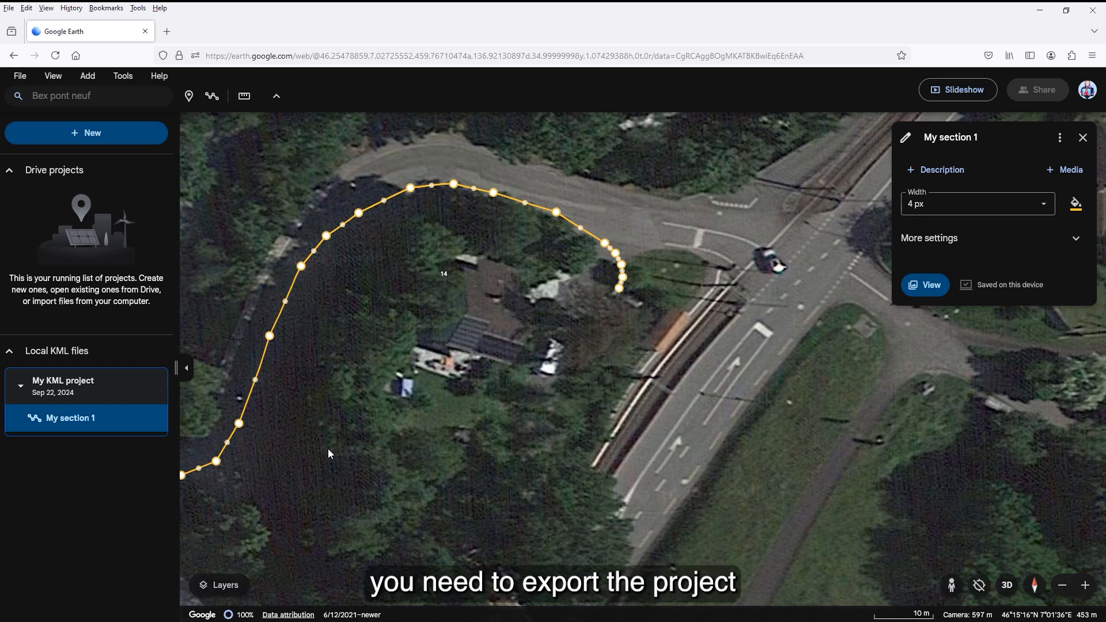
# Step: Export My KML project as a KML file and check My KML project.kml in the Downloads folder
pyautogui.click(133, 387)
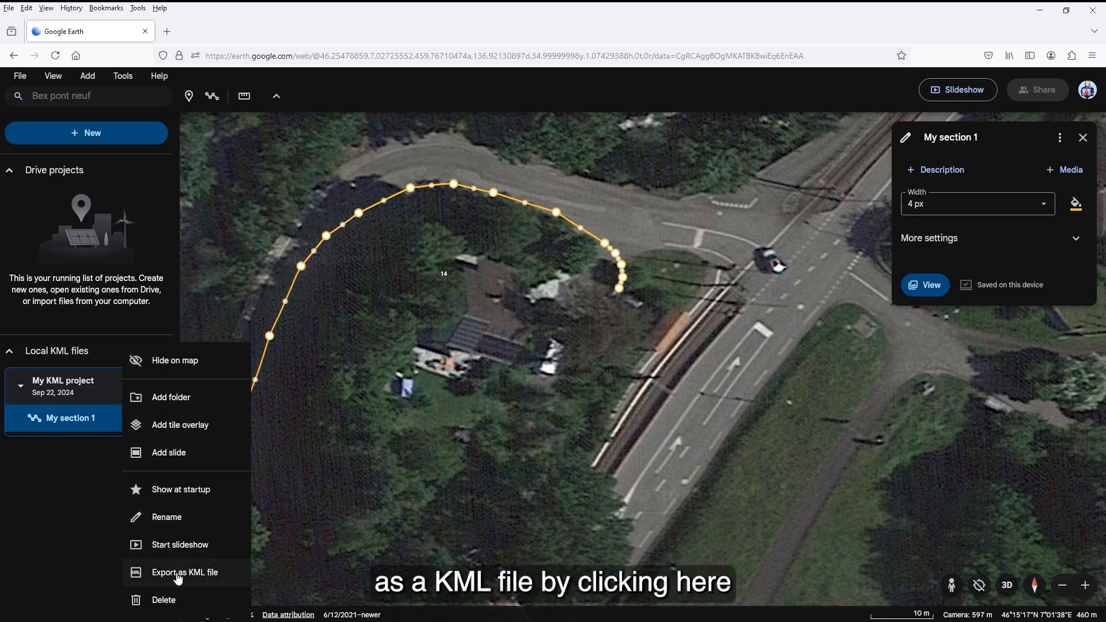
pyautogui.click(175, 573)
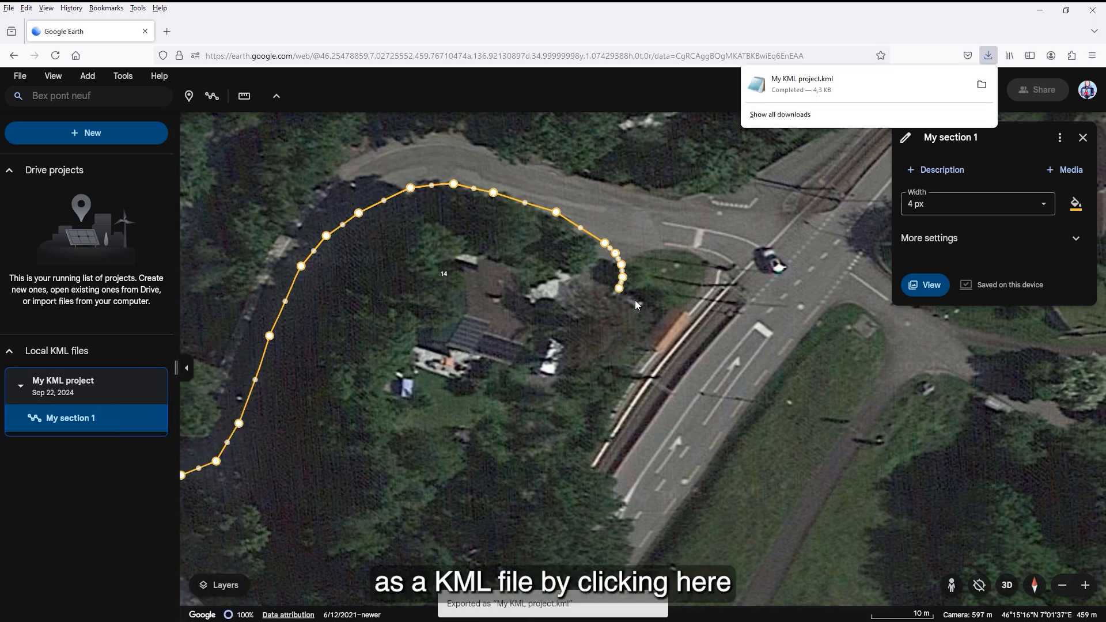
pyautogui.click(981, 84)
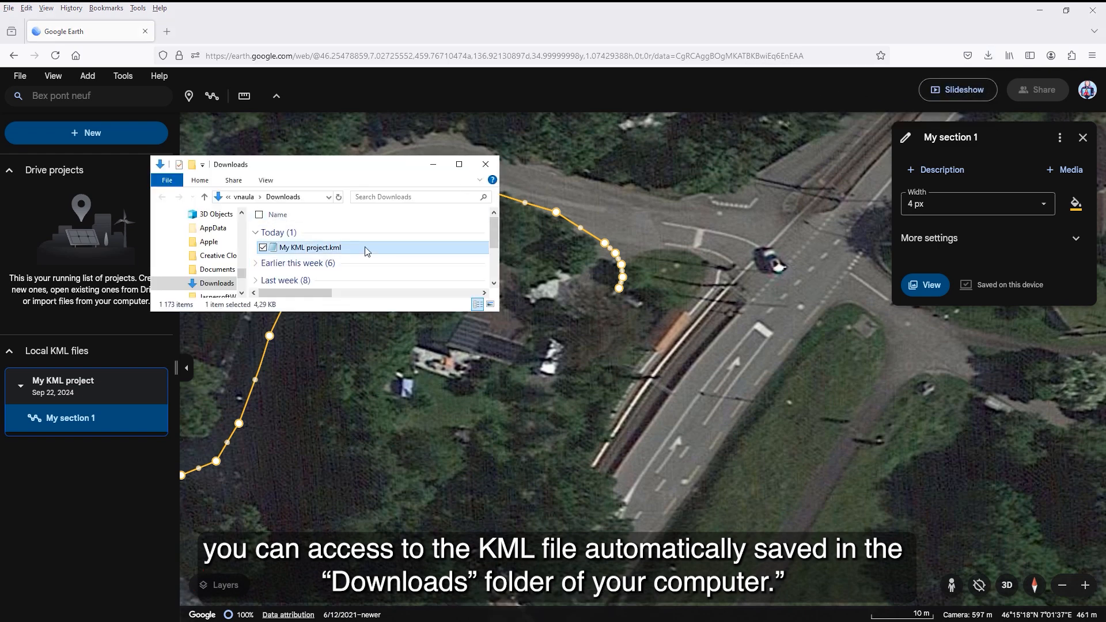
pyautogui.click(485, 165)
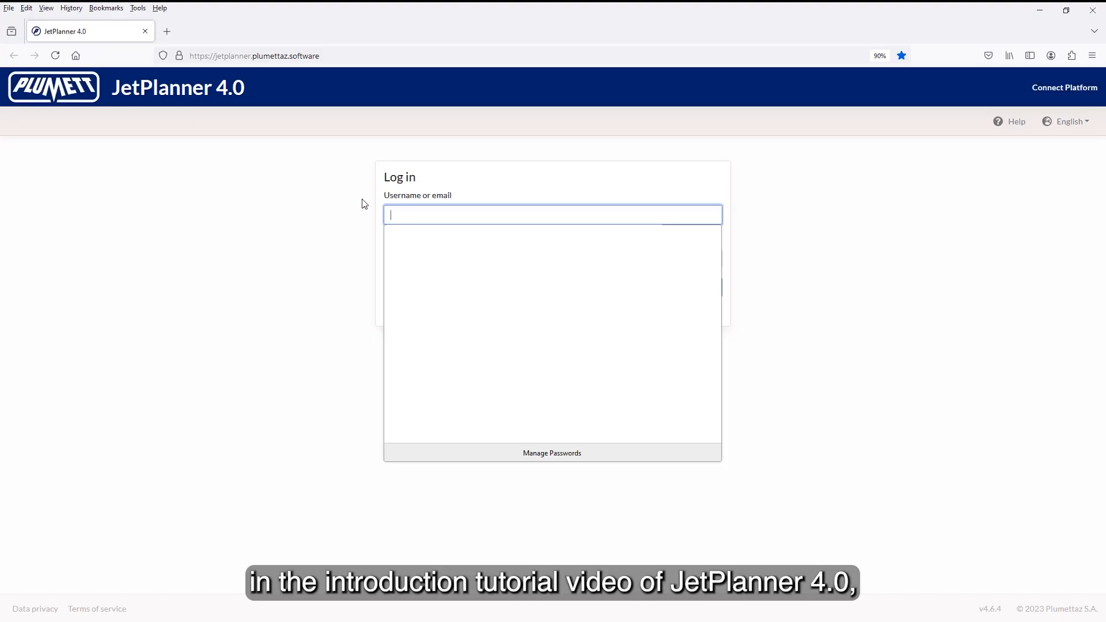
# Step: Log in to JetPlanner 4.0 with the saved account's username and password
pyautogui.click(400, 211)
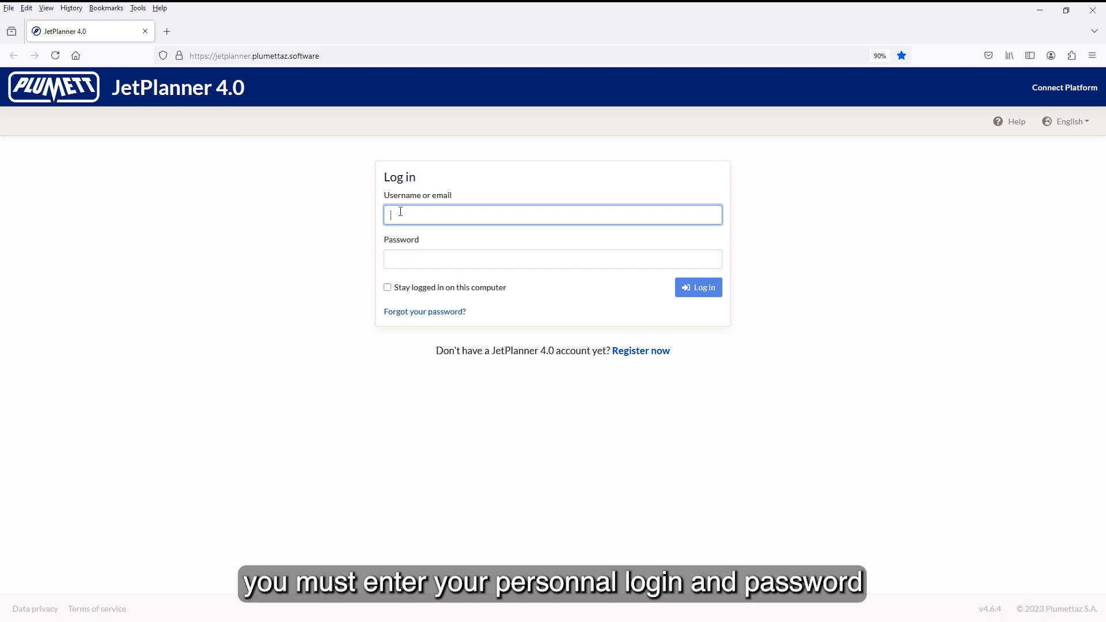
pyautogui.write('my')
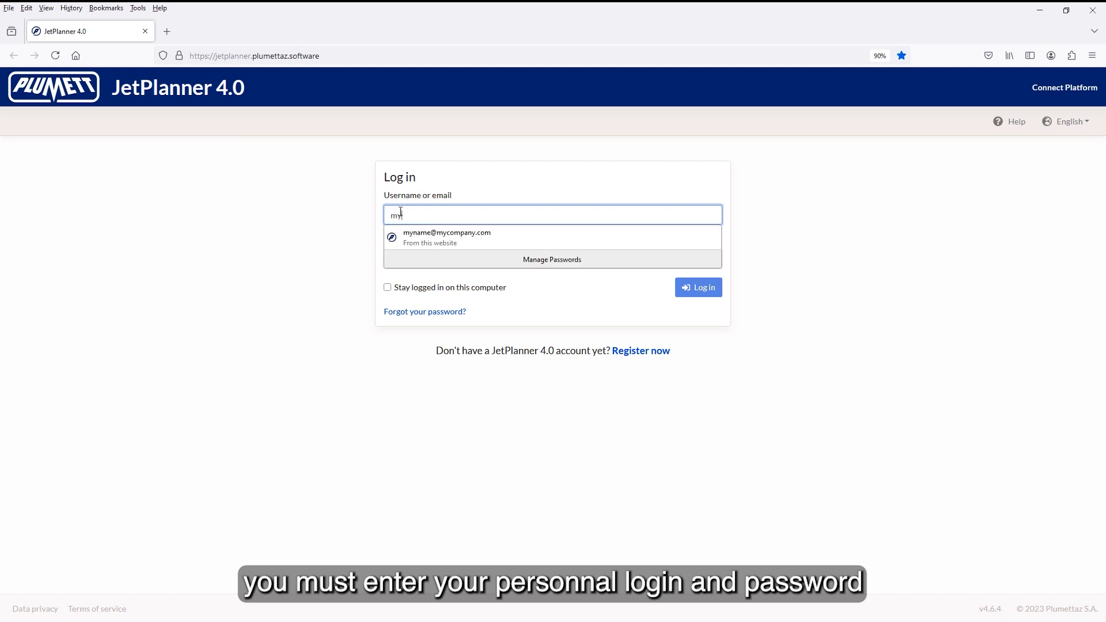
pyautogui.press('Down')
pyautogui.press('Return')
pyautogui.press('Return')
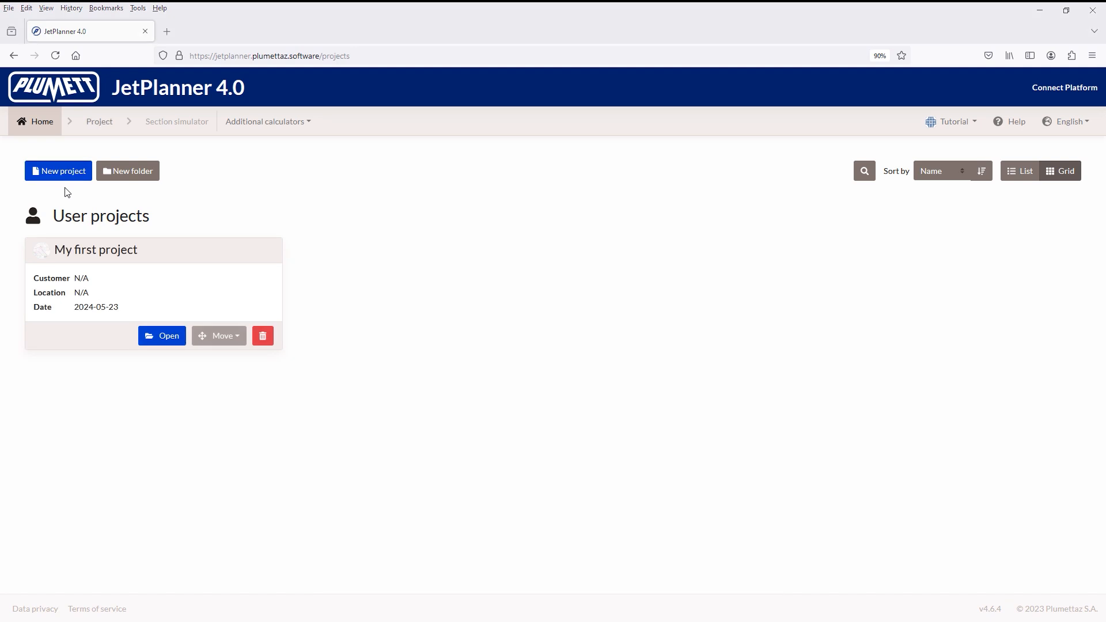
# Step: Open My first project and add My KML project.kml from Downloads to its files
pyautogui.click(155, 337)
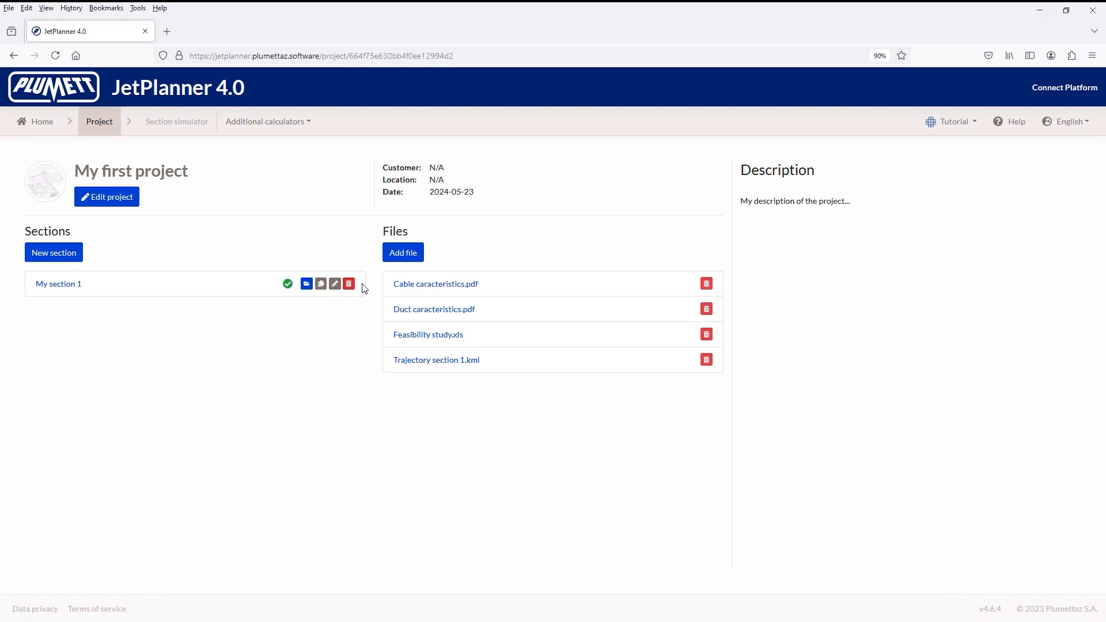
pyautogui.click(401, 262)
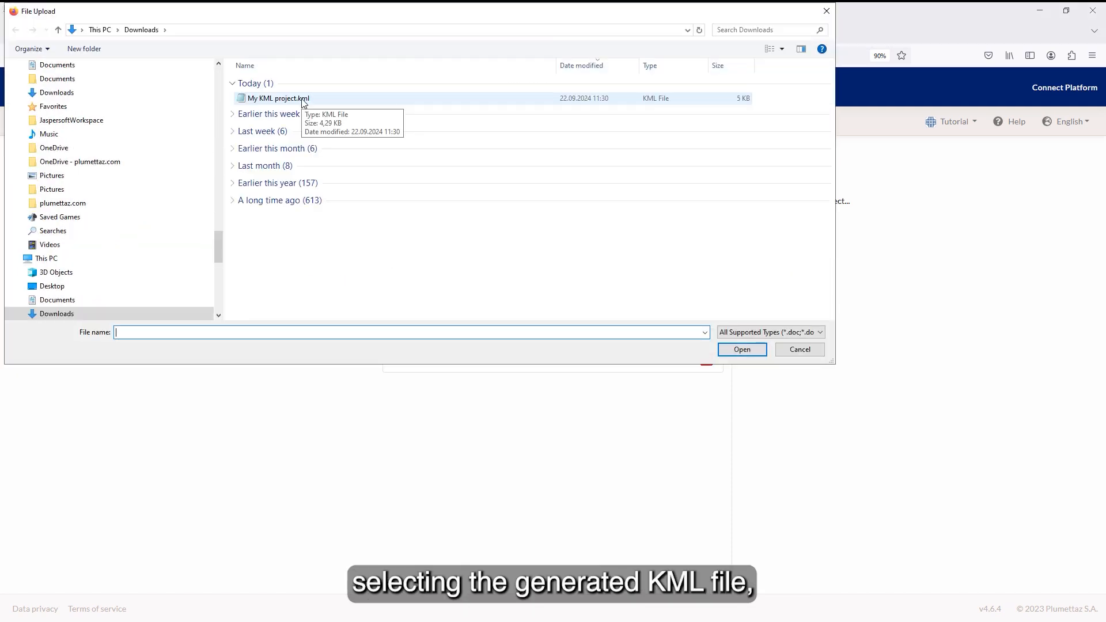
pyautogui.click(301, 100)
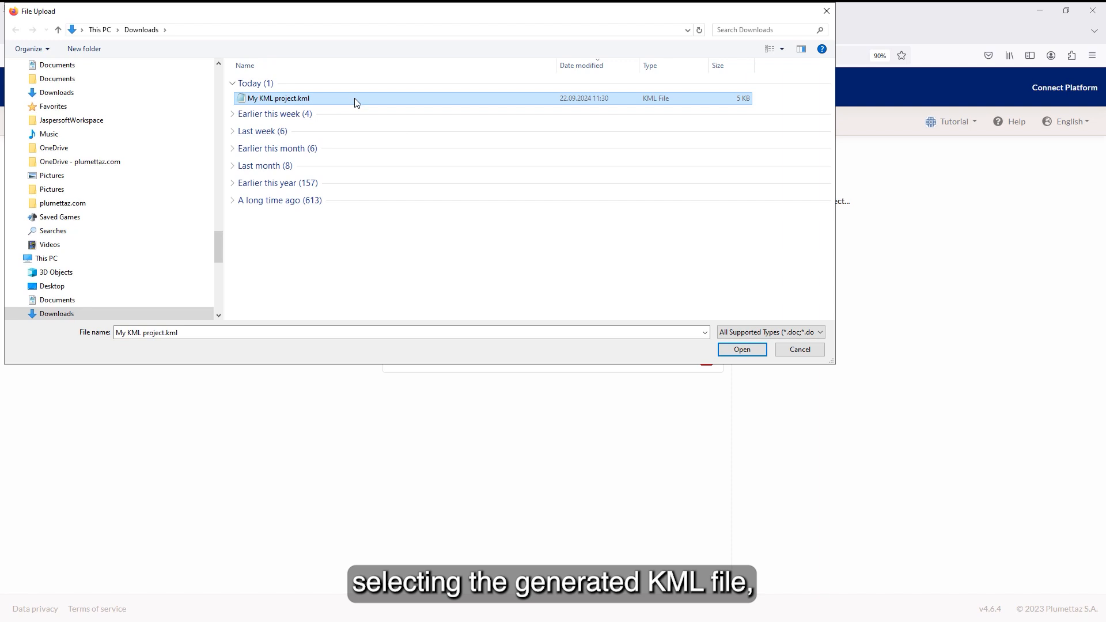
pyautogui.click(744, 351)
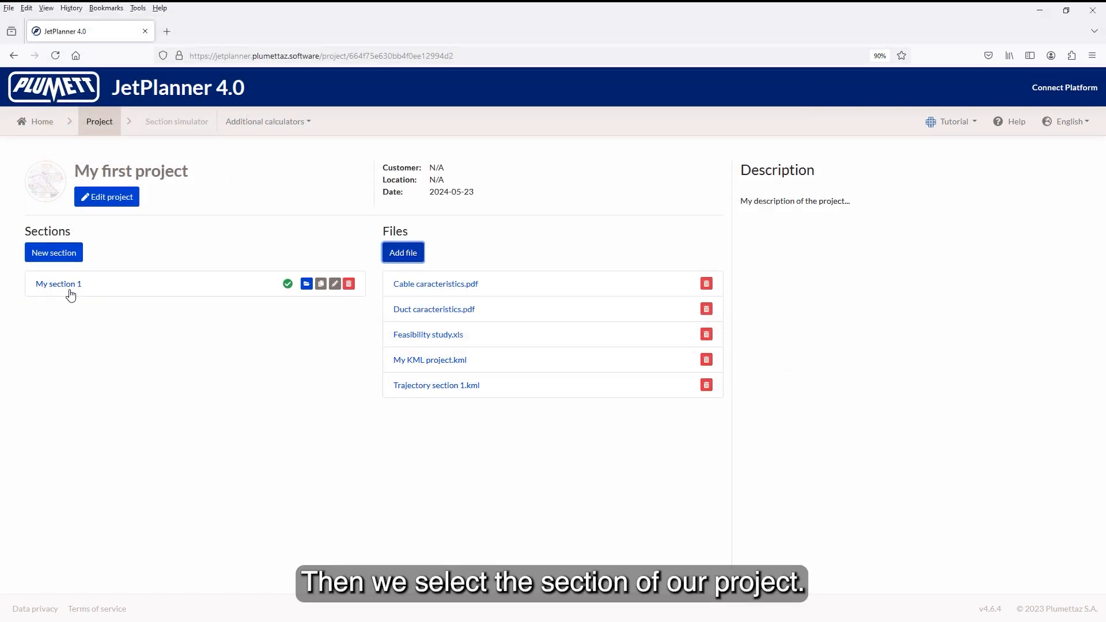
# Step: Open the trajectory settings of My section 1 in the section simulator
pyautogui.click(61, 291)
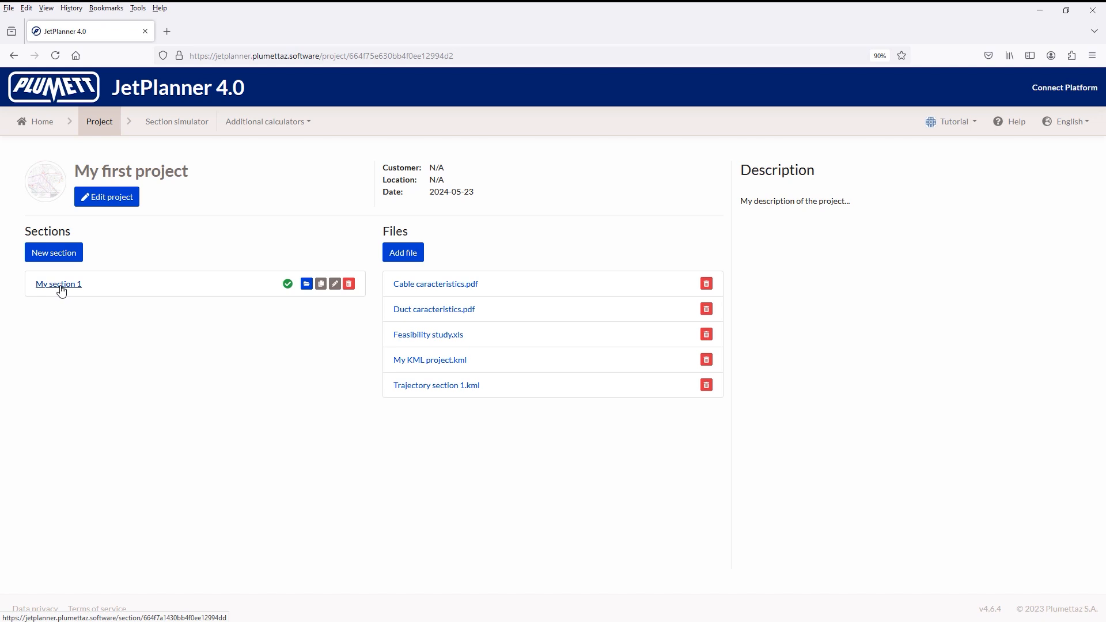
pyautogui.click(62, 291)
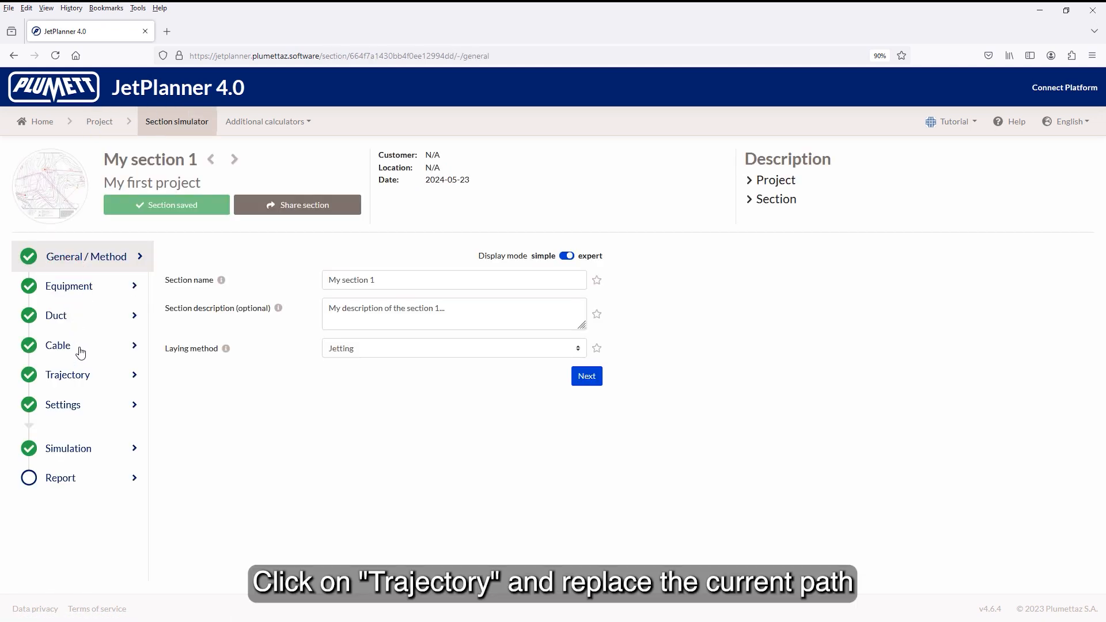
pyautogui.click(84, 377)
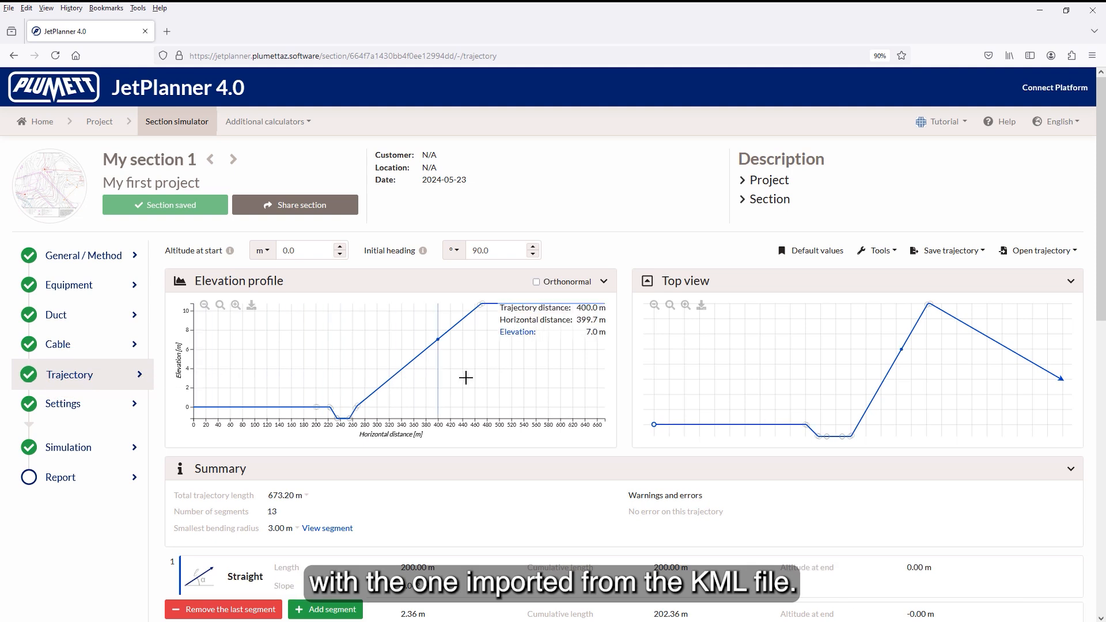
# Step: Load the section's trajectory from the file My KML project.kml in the Downloads folder
pyautogui.click(1012, 251)
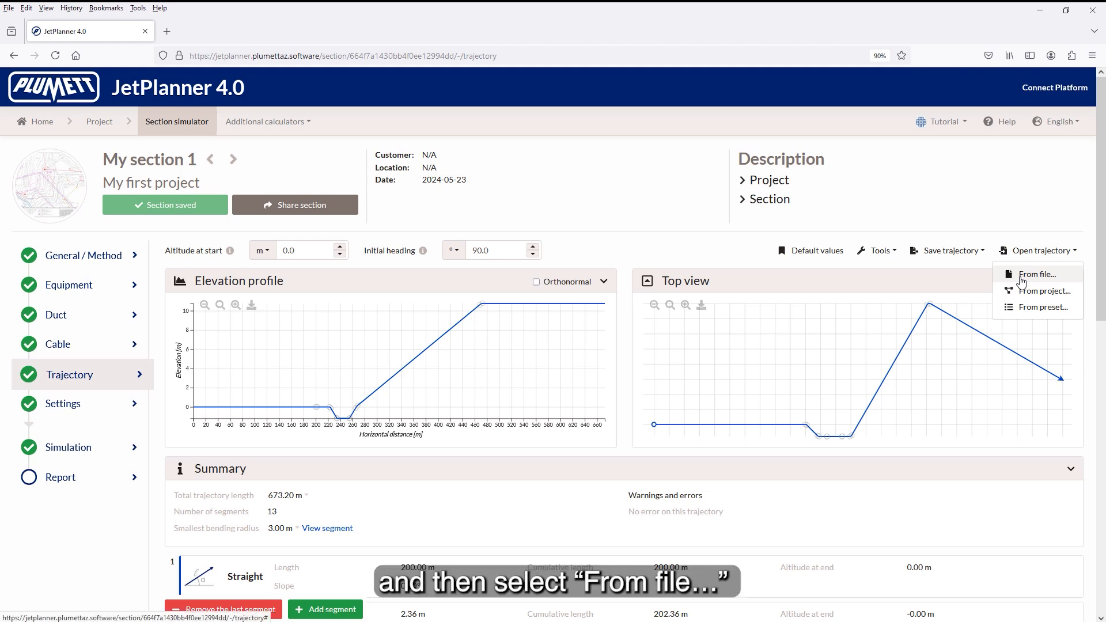
pyautogui.click(1021, 279)
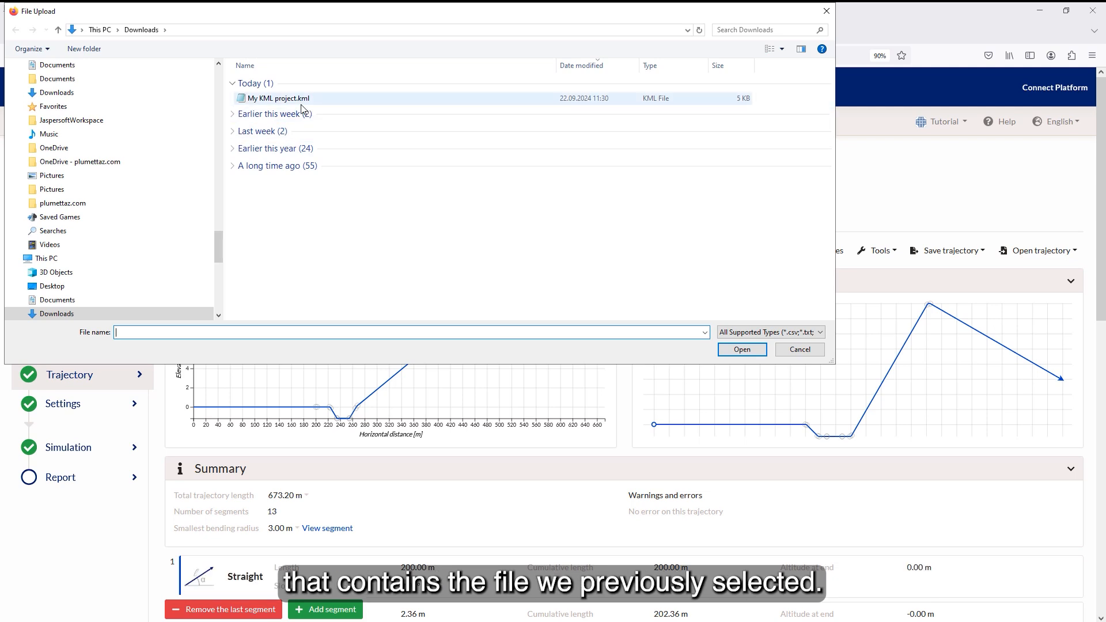
pyautogui.click(301, 101)
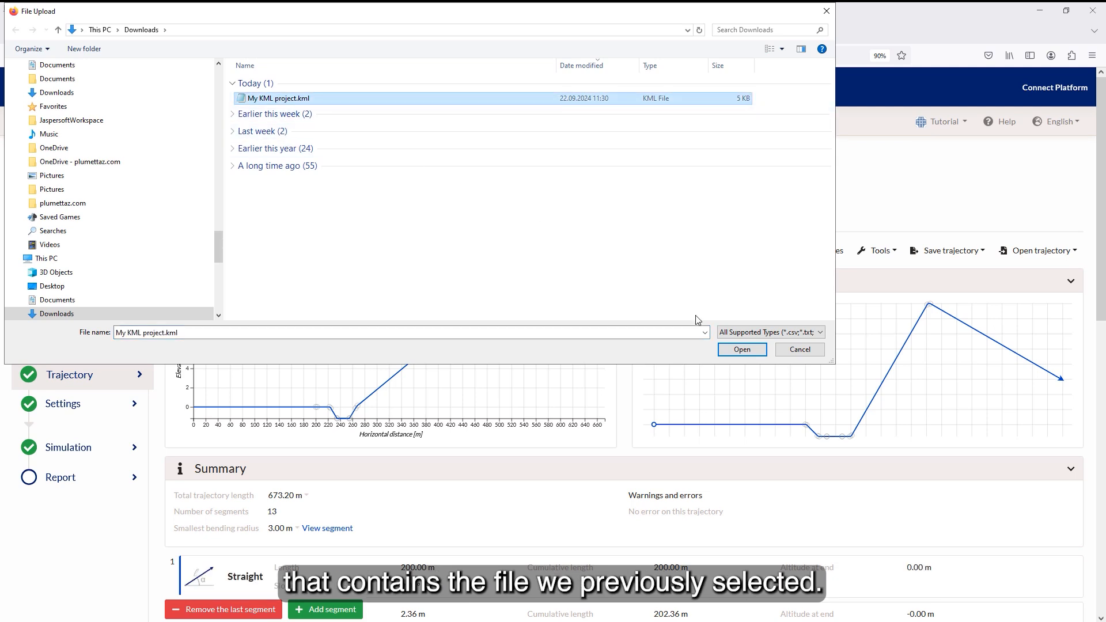
pyautogui.click(741, 350)
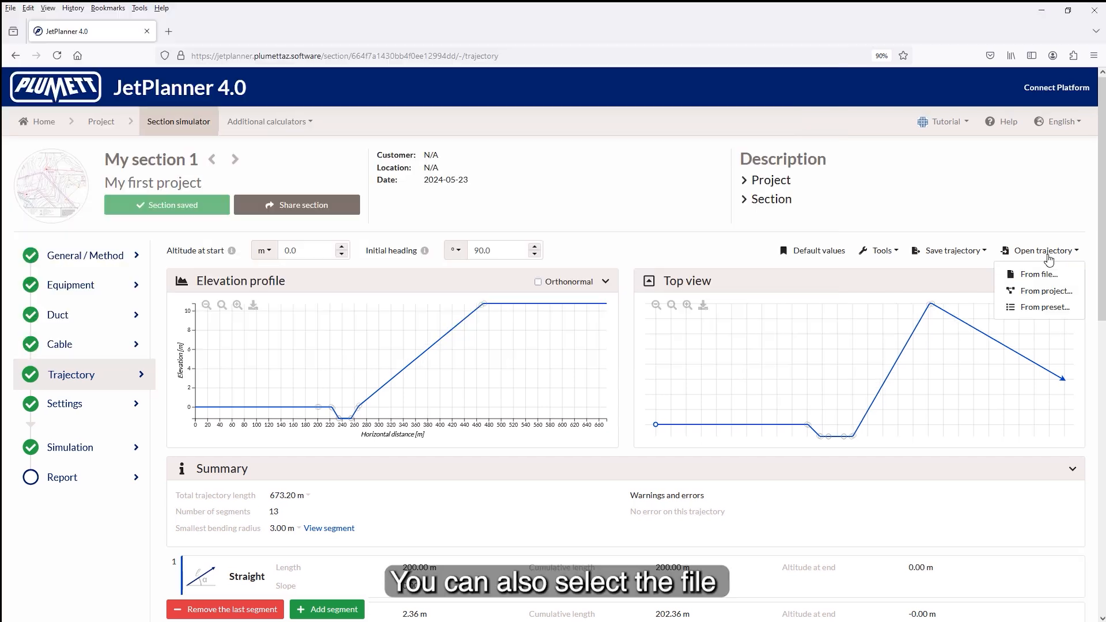
# Step: Start a trajectory import from the project attachments using My KML project.kml
pyautogui.click(1044, 291)
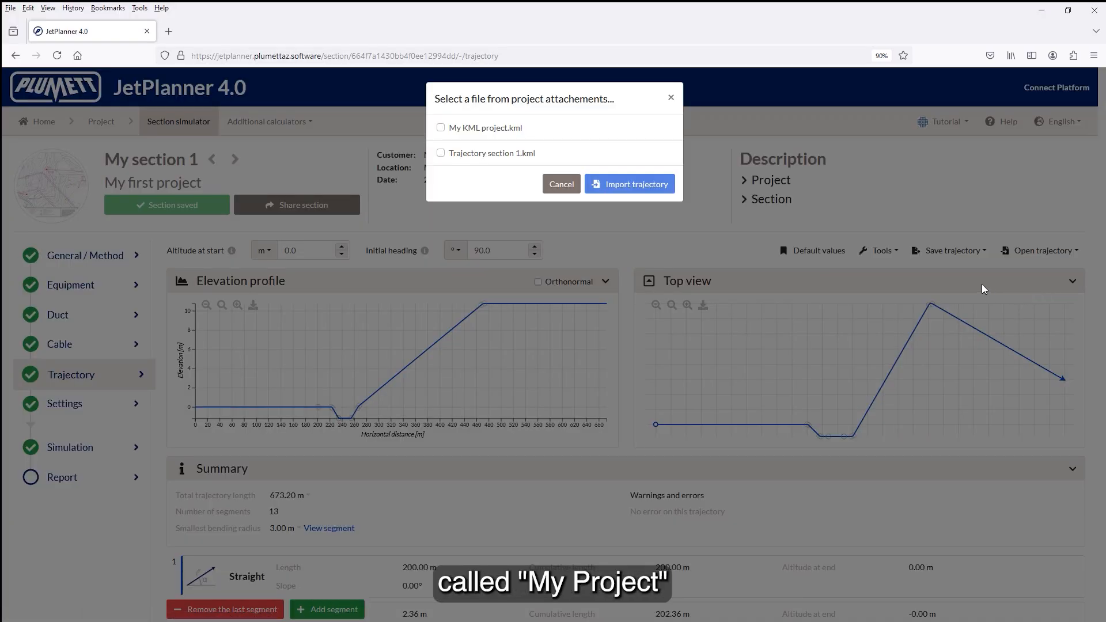
pyautogui.click(519, 132)
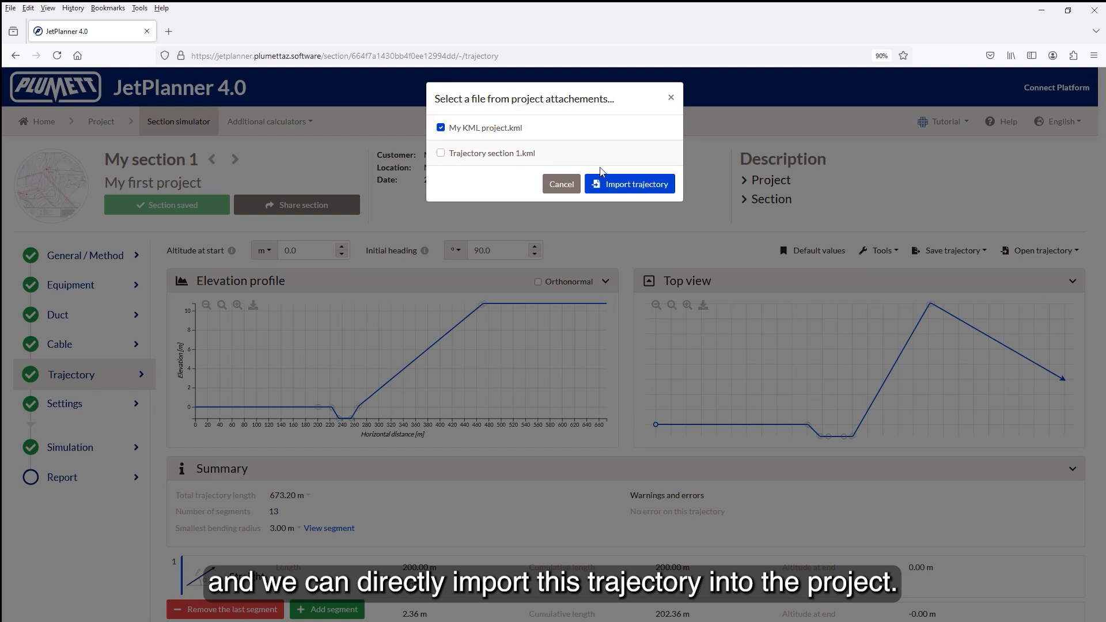
pyautogui.click(622, 186)
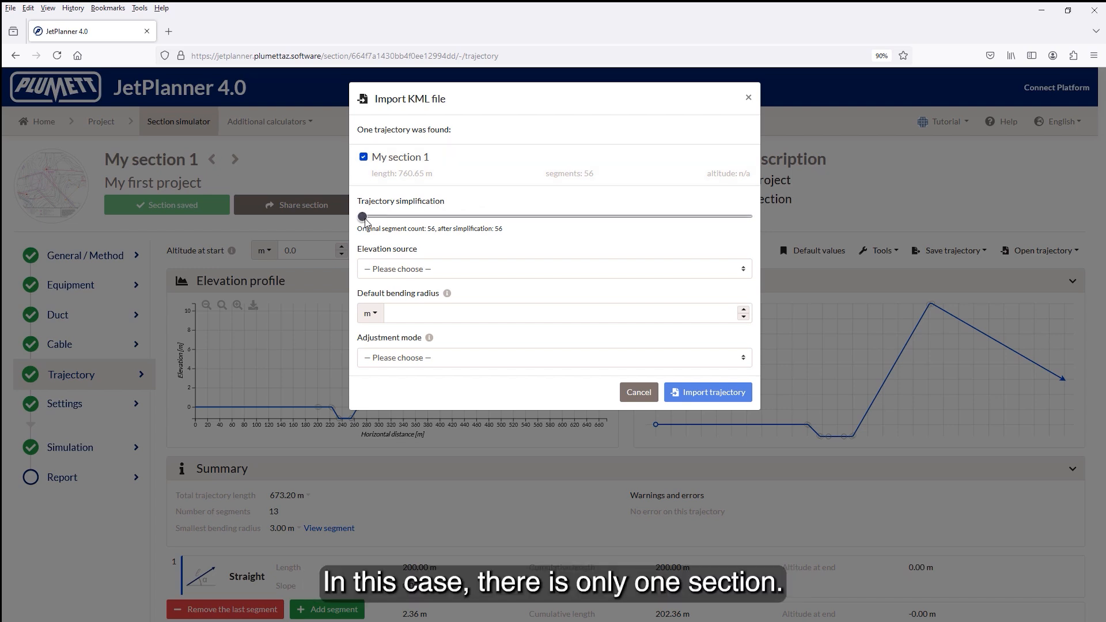
# Step: Leave the trajectory unsimplified, take elevation from the JetPlanner local database and set the default bending radius to 2 m
pyautogui.moveTo(365, 221)
pyautogui.mouseDown()
pyautogui.moveTo(675, 227)
pyautogui.moveTo(362, 223)
pyautogui.mouseUp()
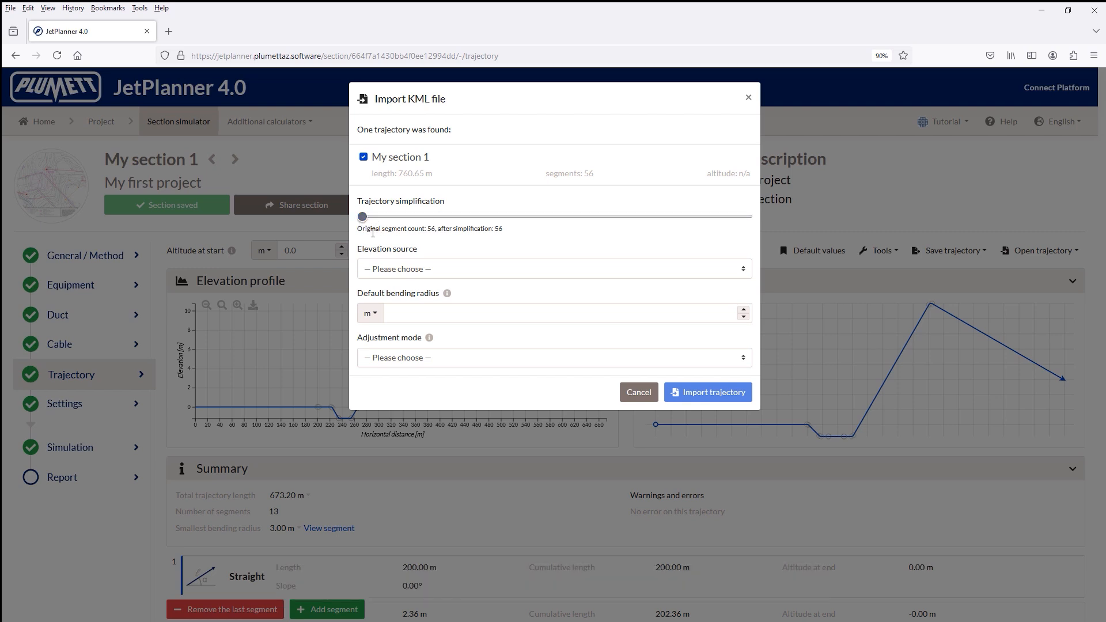
pyautogui.click(386, 273)
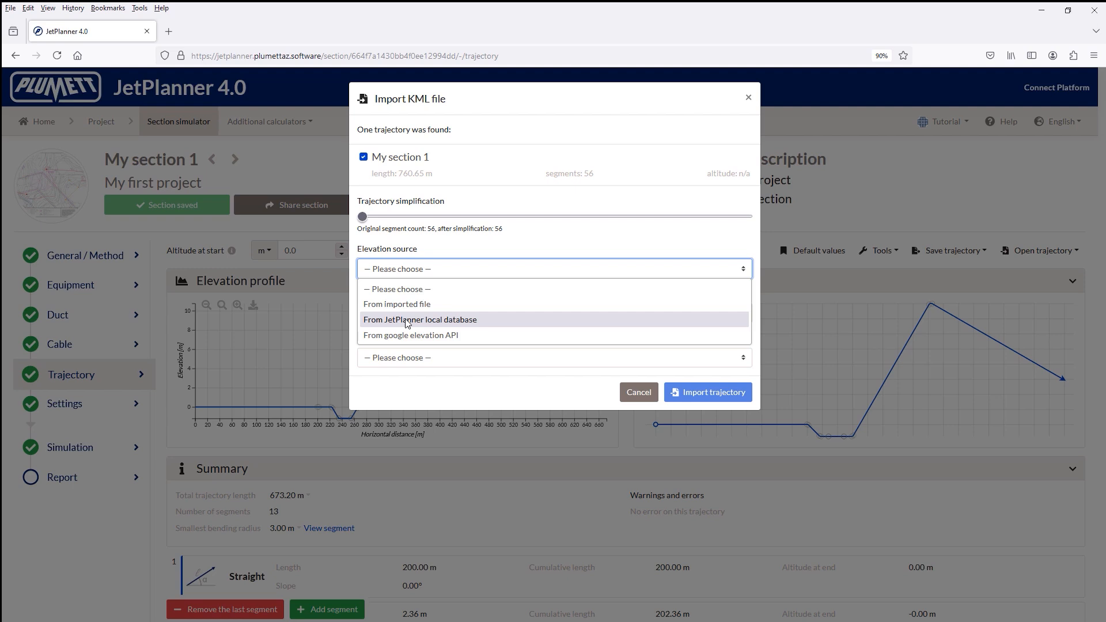
pyautogui.click(407, 321)
pyautogui.click(397, 313)
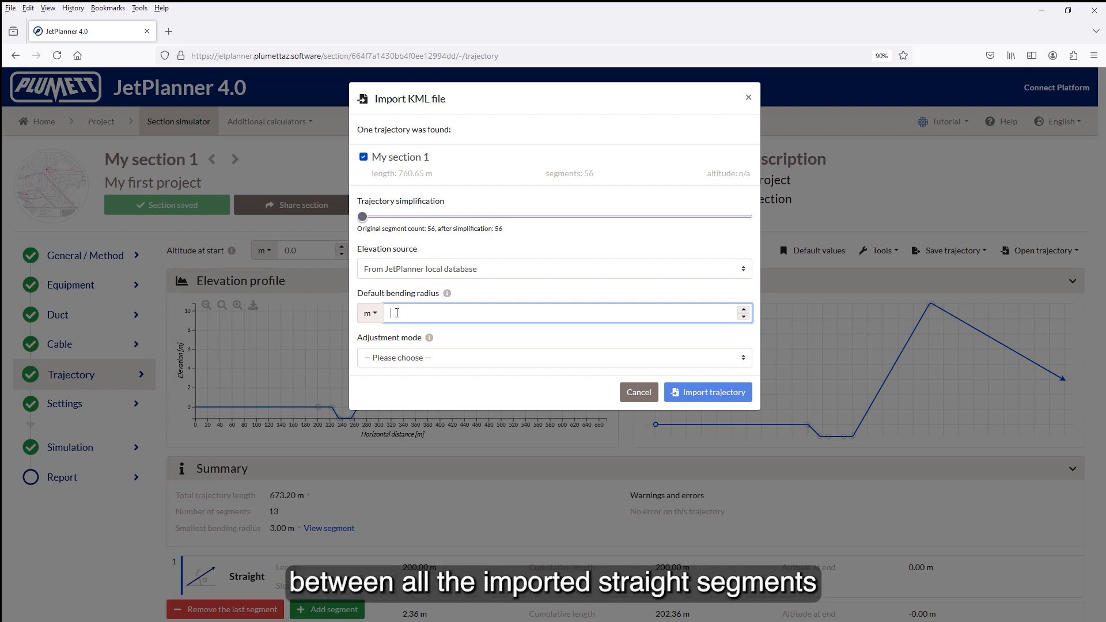
pyautogui.write('2')
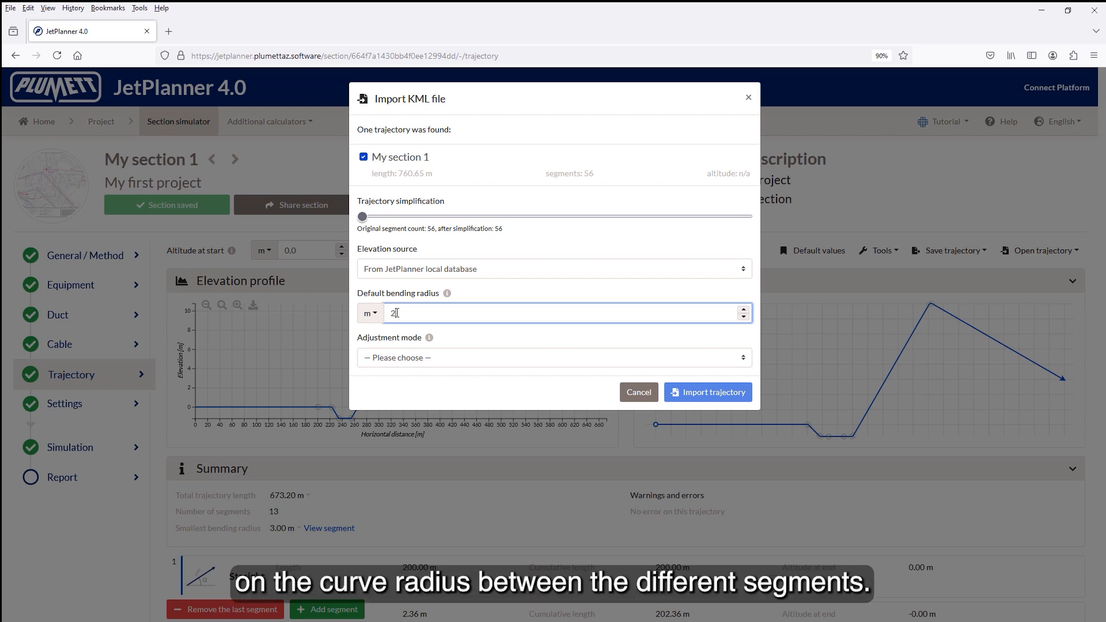
# Step: Set the adjustment mode to Preserve geometry and import the trajectory into My section 1
pyautogui.click(402, 358)
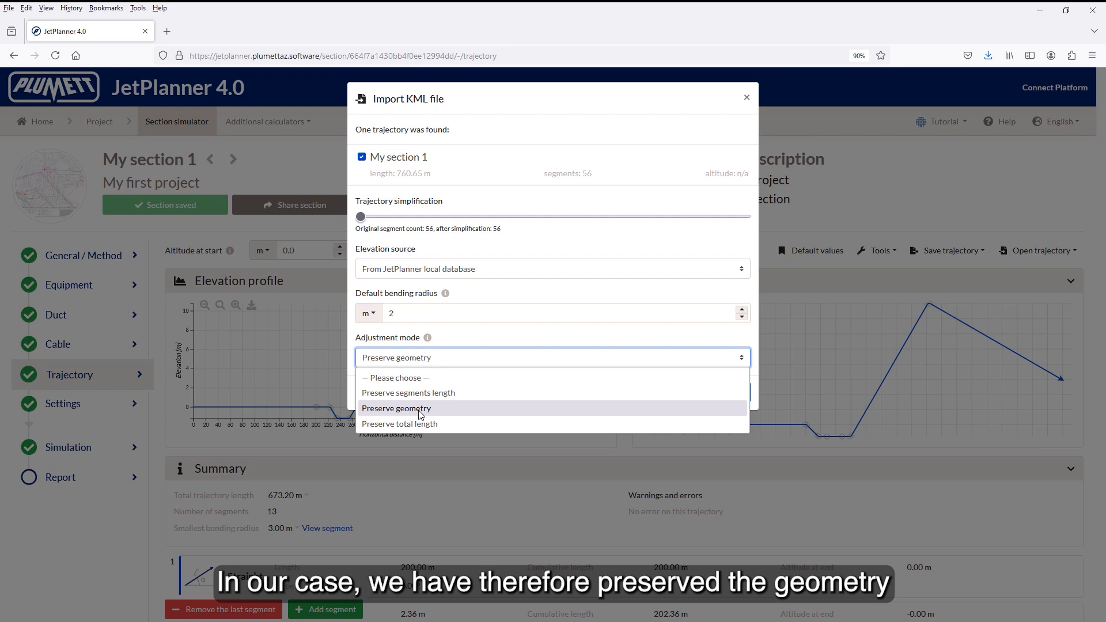
pyautogui.click(420, 409)
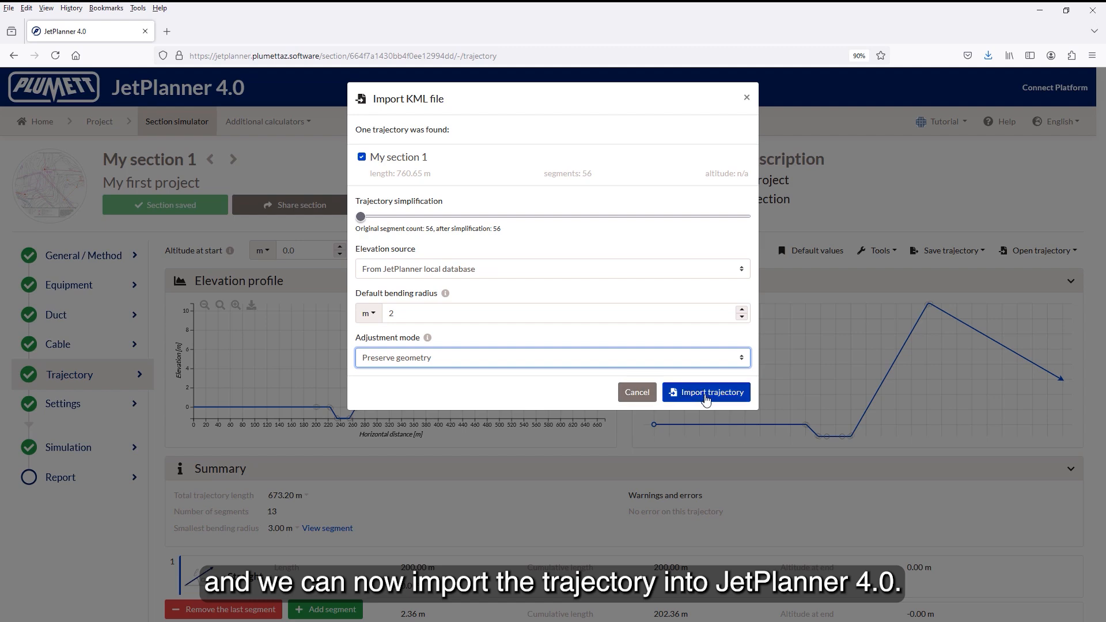
pyautogui.click(706, 398)
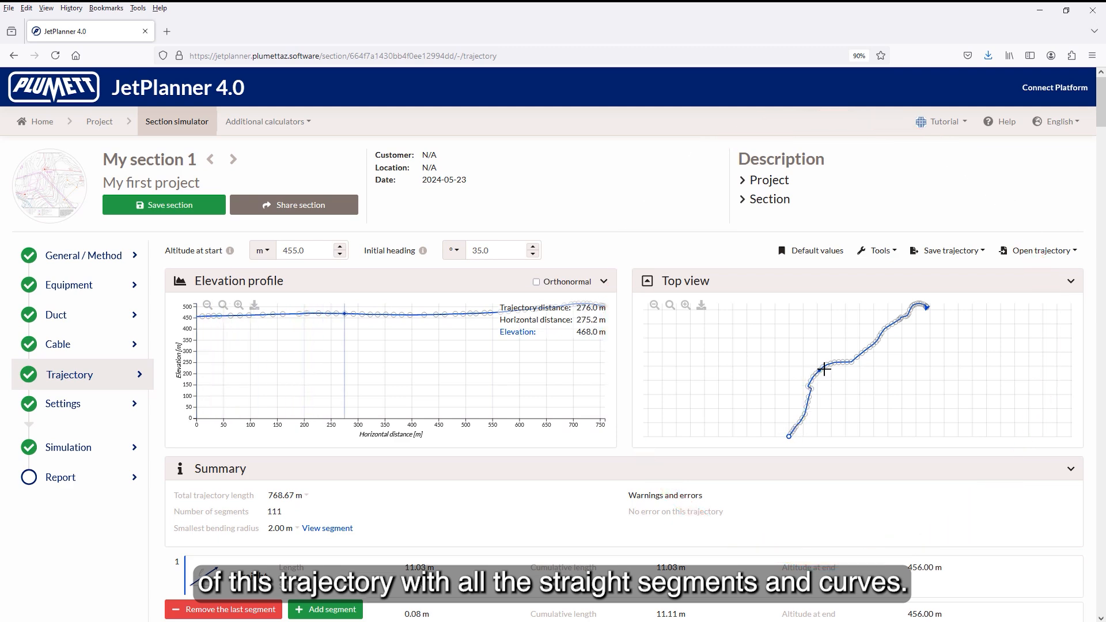
# Step: Examine the cable-laying simulation results of My section 1 for the imported trajectory
pyautogui.hotkey('ctrl', '-')
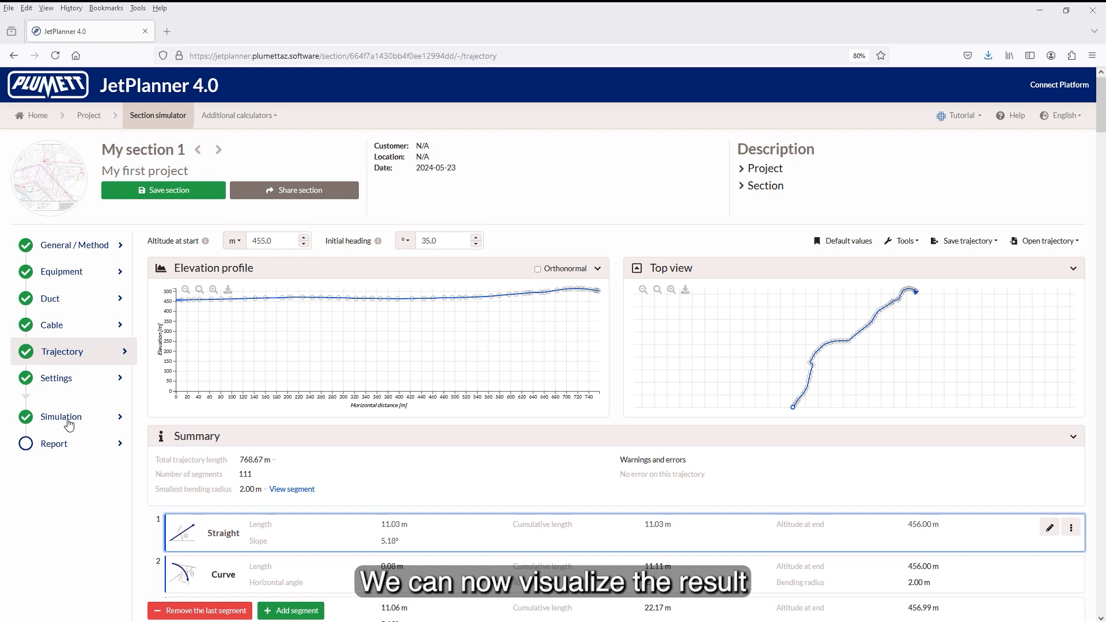
pyautogui.click(65, 417)
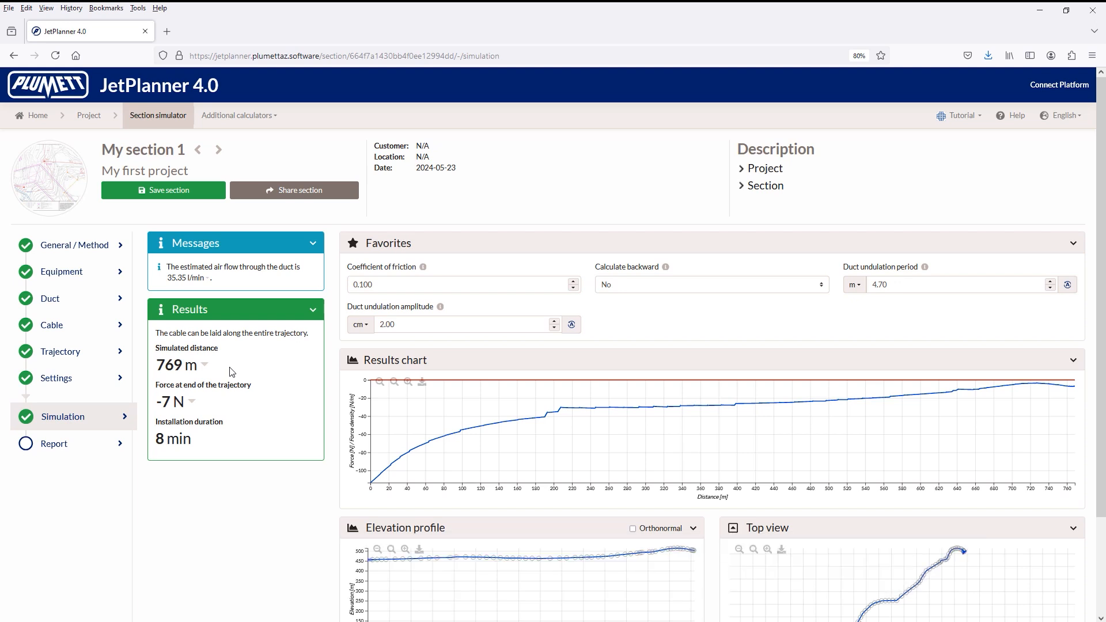
# Step: Set the simulation's coefficient of friction to 0.120 and change Calculate backward to Yes for laying from the opposite end
pyautogui.moveTo(383, 449)
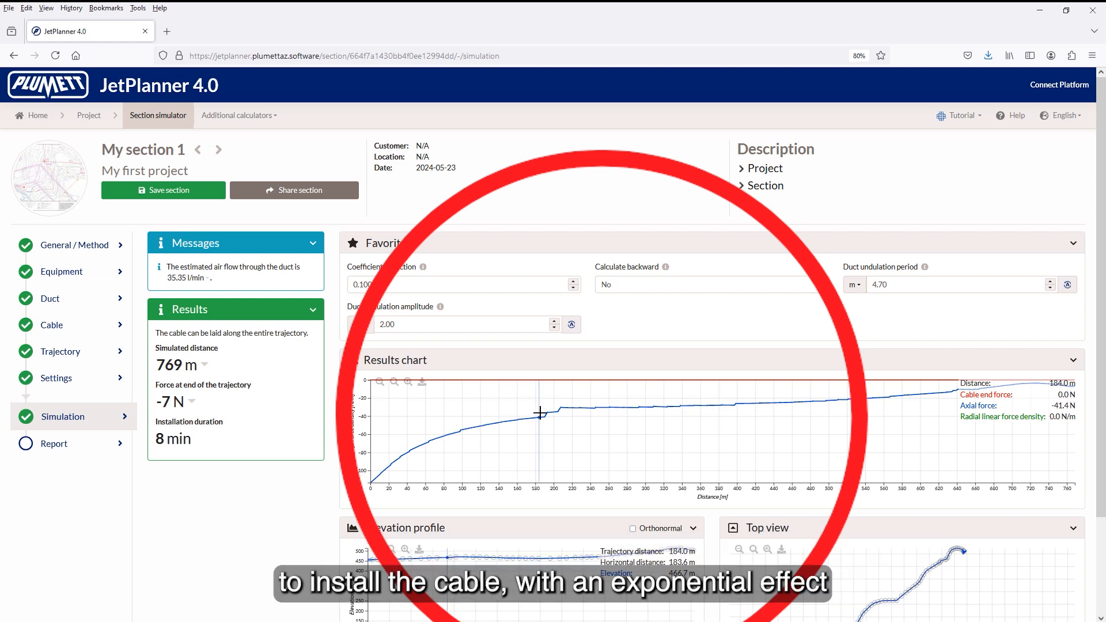
pyautogui.scroll(-2, 542, 410)
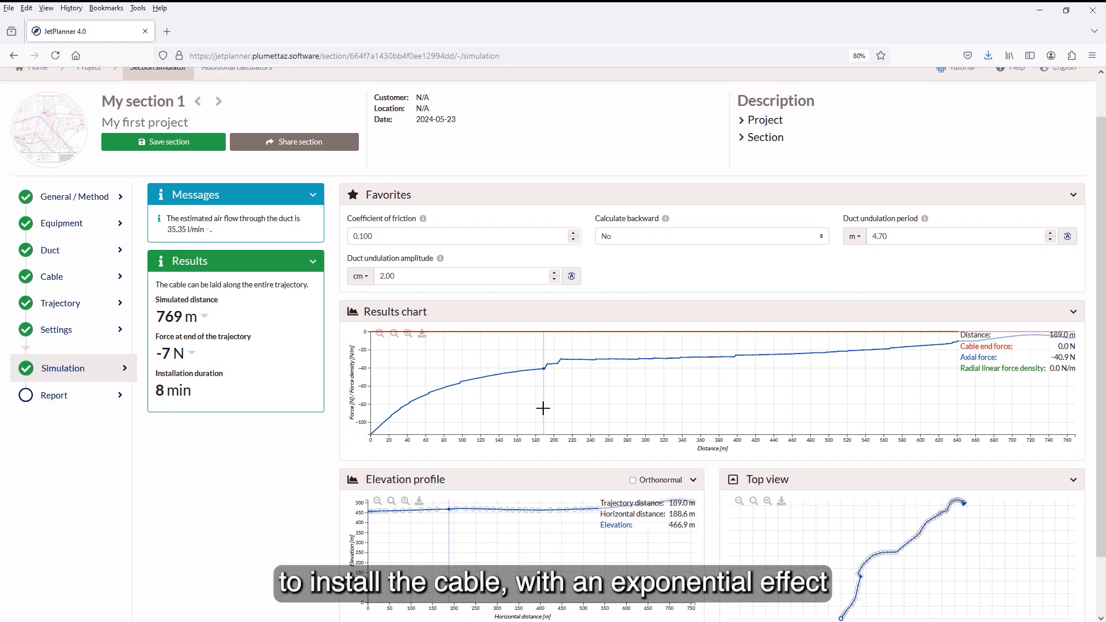
pyautogui.scroll(-2, 543, 408)
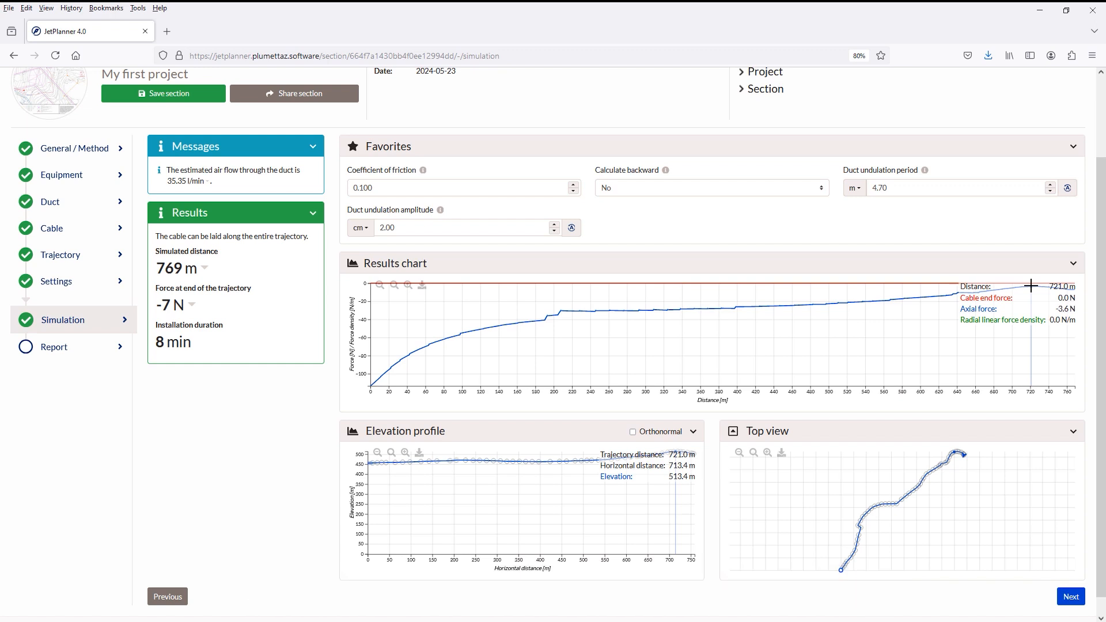
pyautogui.click(573, 185)
pyautogui.click(573, 185)
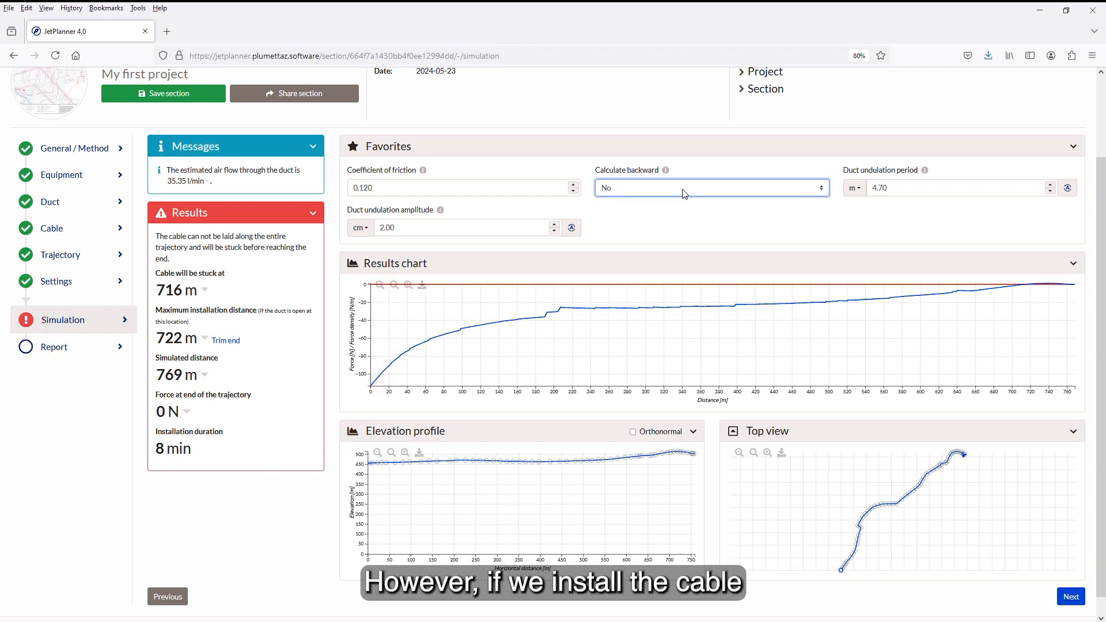
pyautogui.click(634, 189)
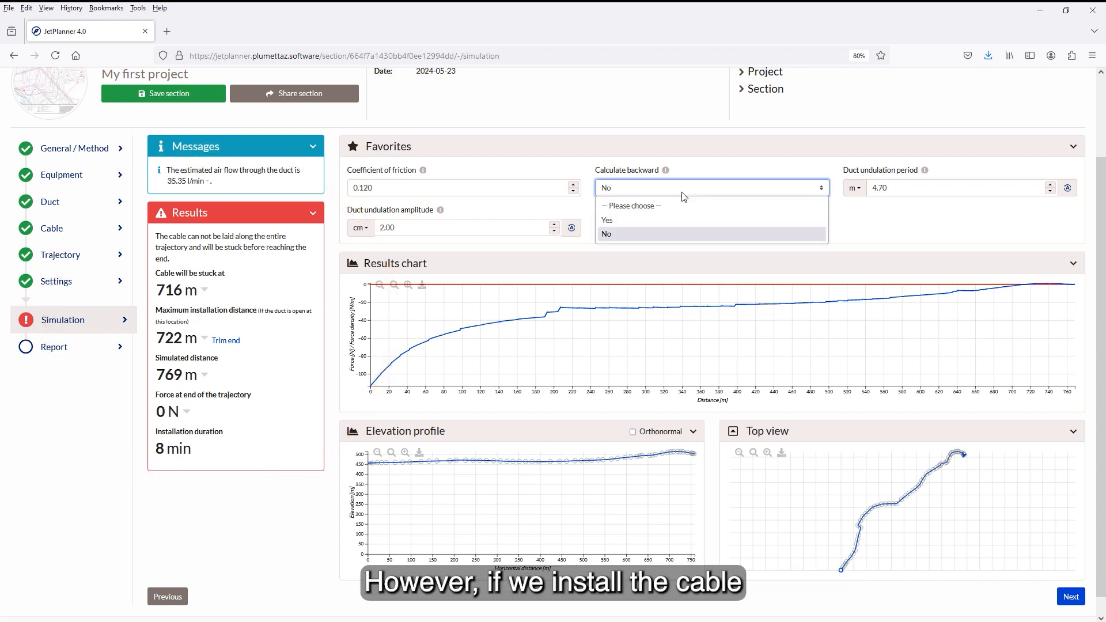
pyautogui.click(673, 220)
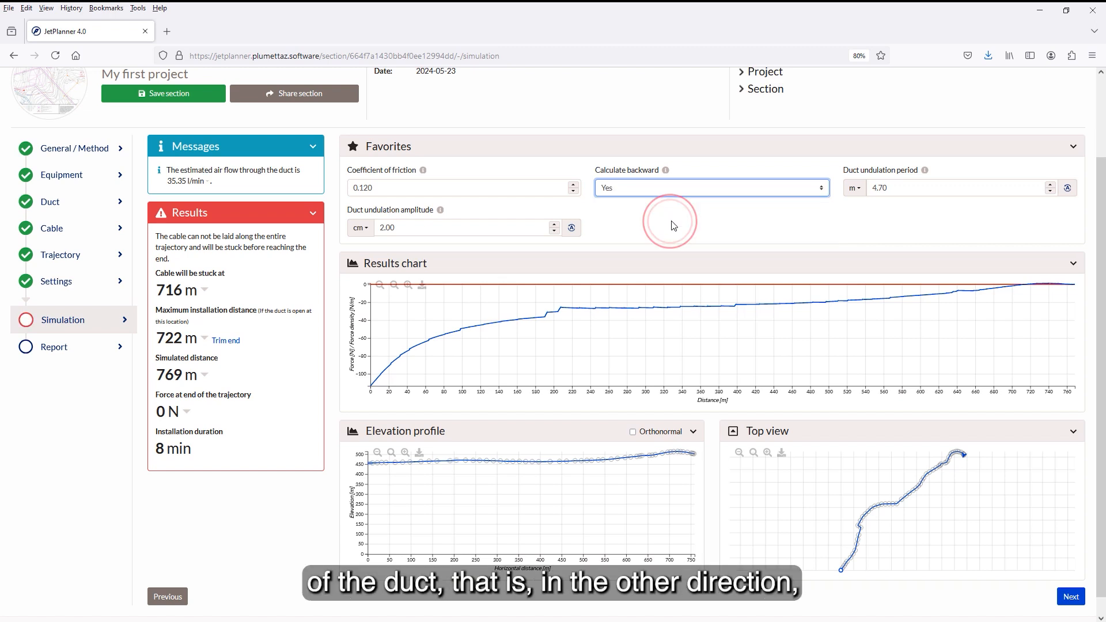